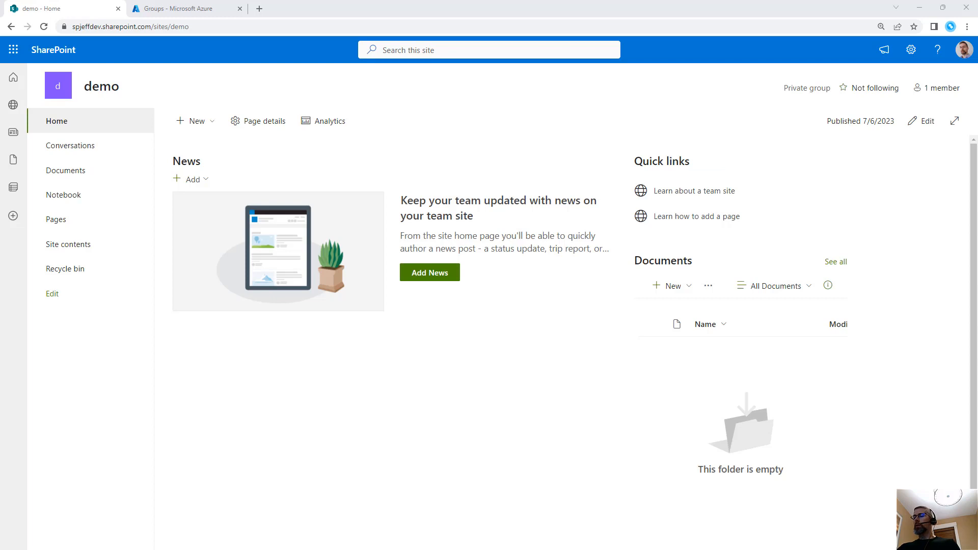
Put the demo site's home page into edit mode and add a Quick links web part below News
{"action": "left_click", "coordinate": [411, 391]}
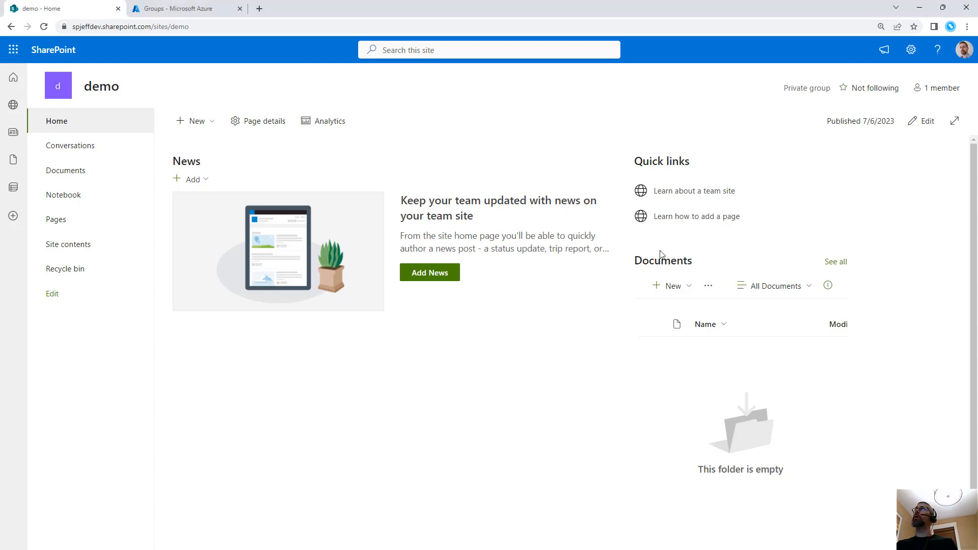
{"action": "left_click", "coordinate": [926, 122]}
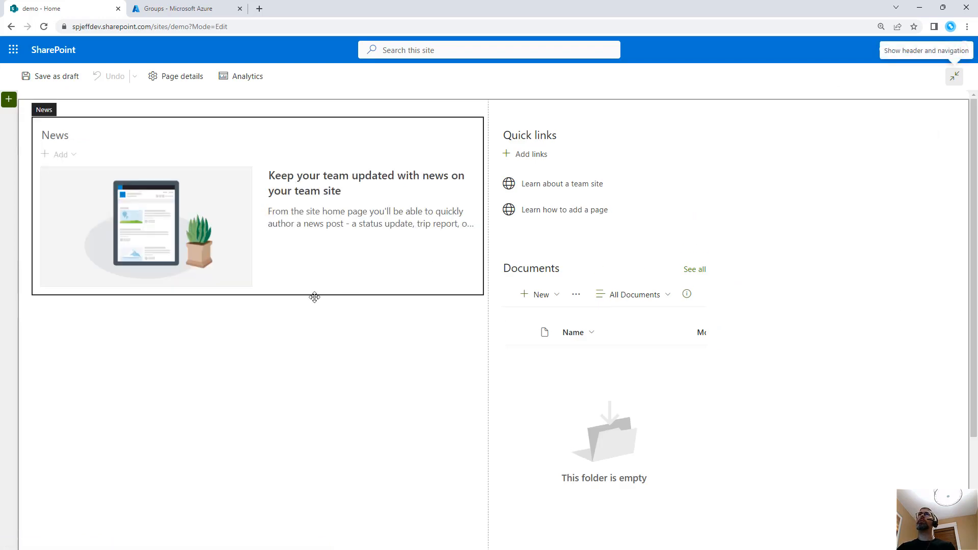
{"action": "left_click", "coordinate": [257, 305]}
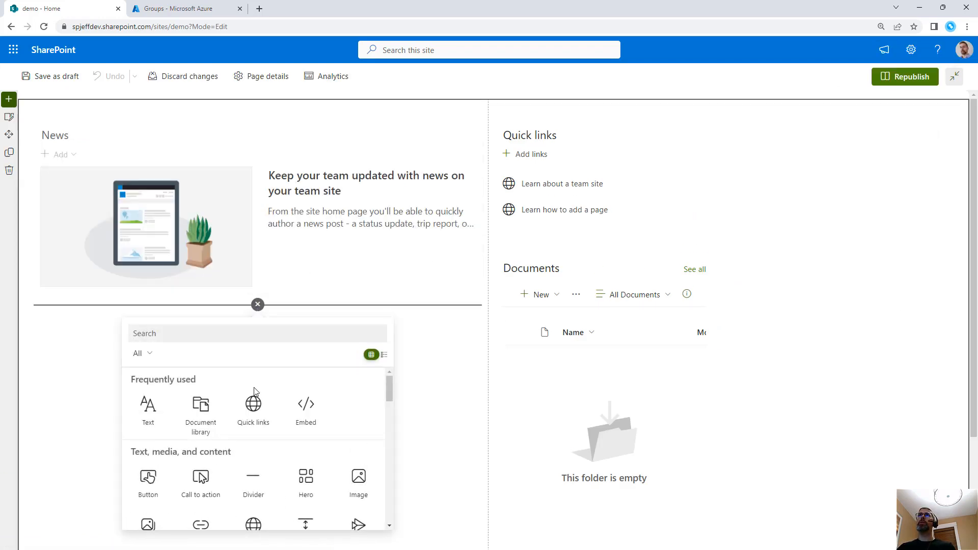
{"action": "left_click", "coordinate": [255, 406]}
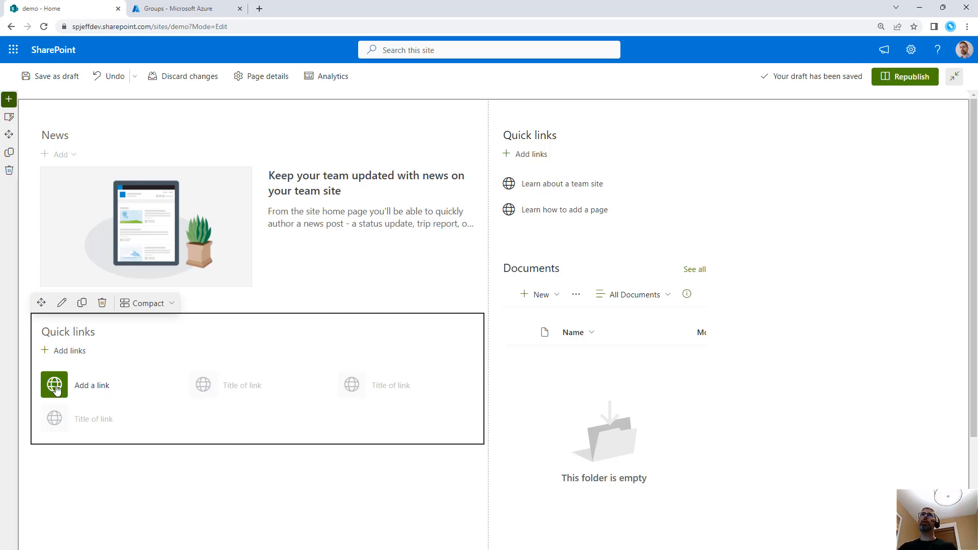
{"action": "left_click", "coordinate": [61, 390]}
{"action": "left_click", "coordinate": [171, 257]}
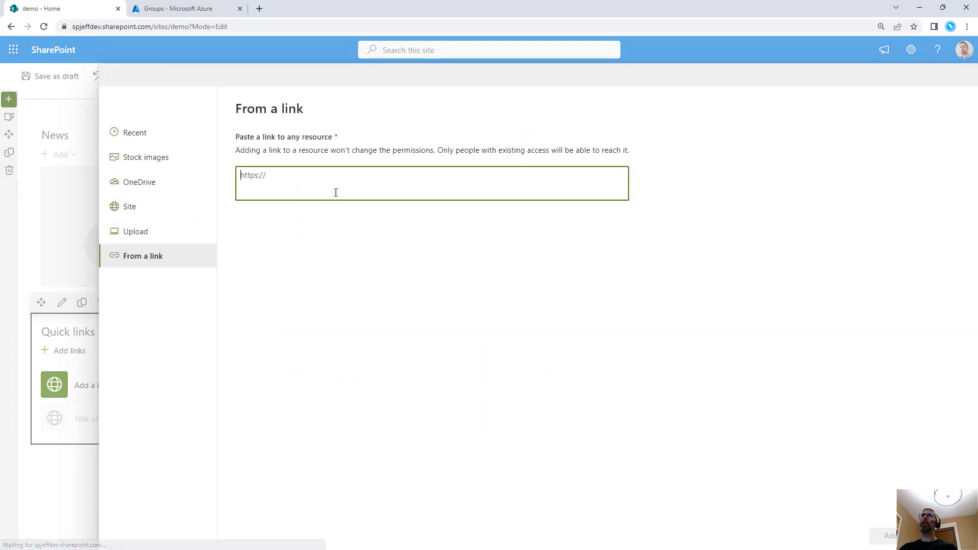
{"action": "type", "text": "www.googl"}
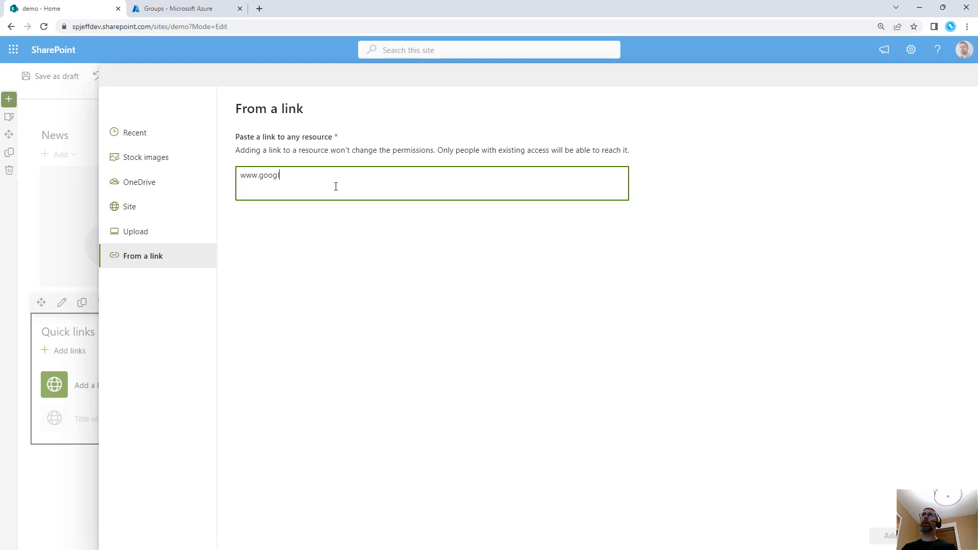
{"action": "type", "text": "e.com"}
{"action": "left_click", "coordinate": [402, 205]}
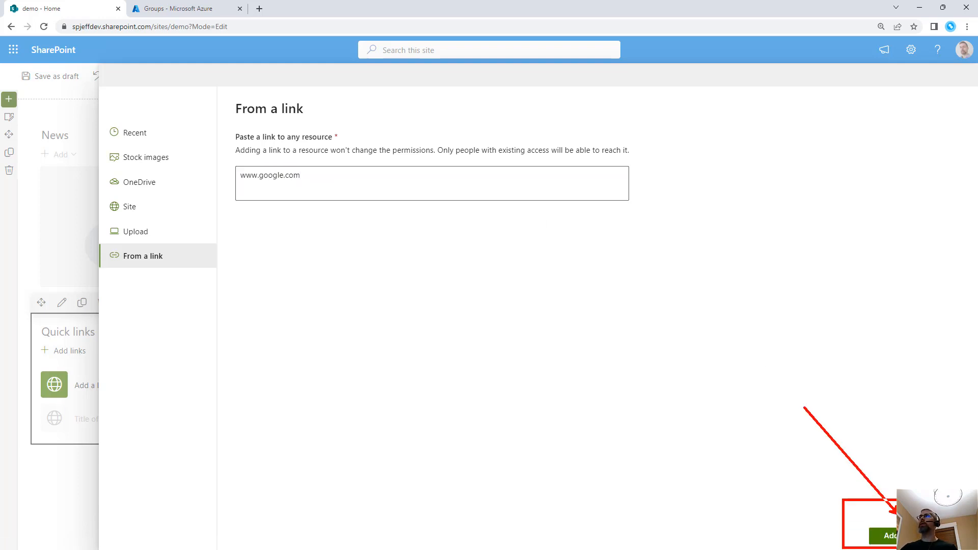
{"action": "left_click", "coordinate": [886, 535]}
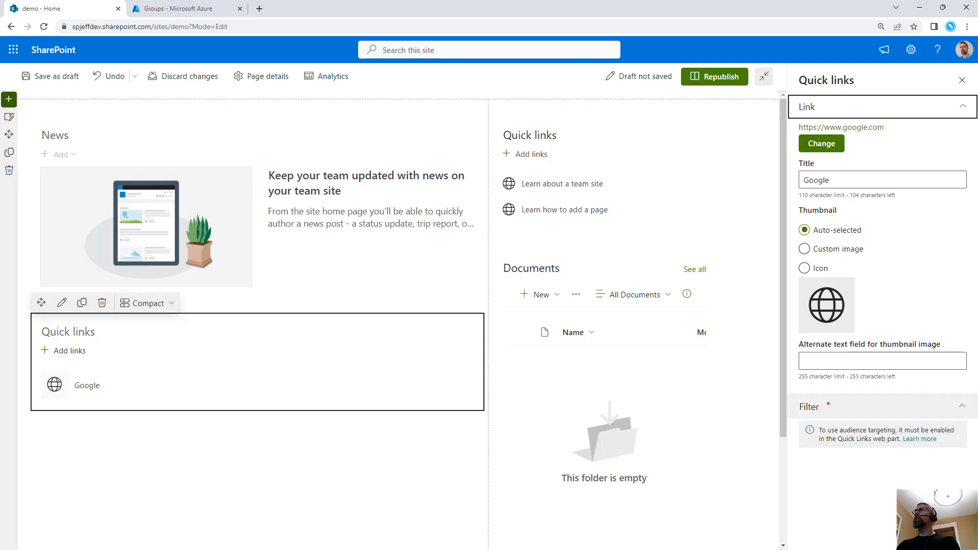
{"action": "left_click_drag", "start_coordinate": [779, 392], "coordinate": [974, 457]}
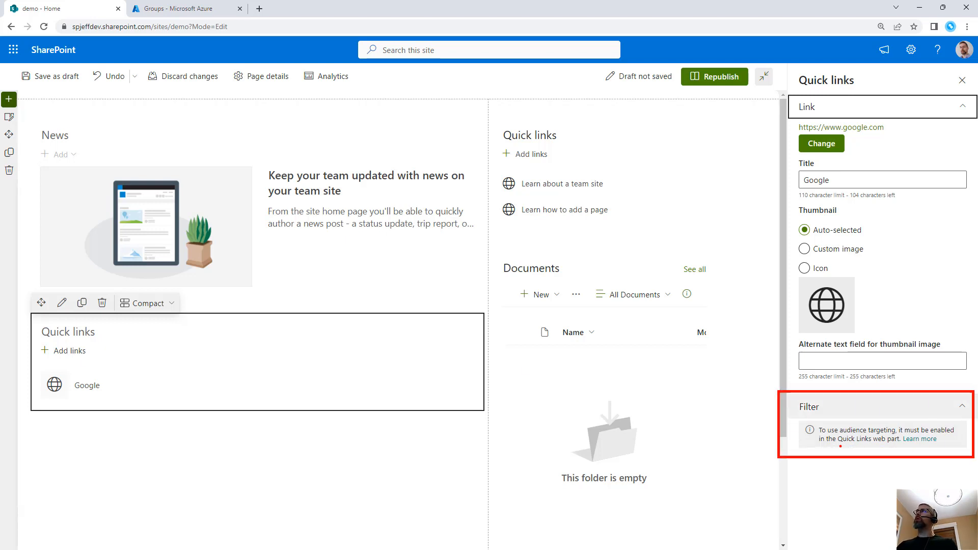
{"action": "left_click_drag", "start_coordinate": [886, 444], "coordinate": [887, 486]}
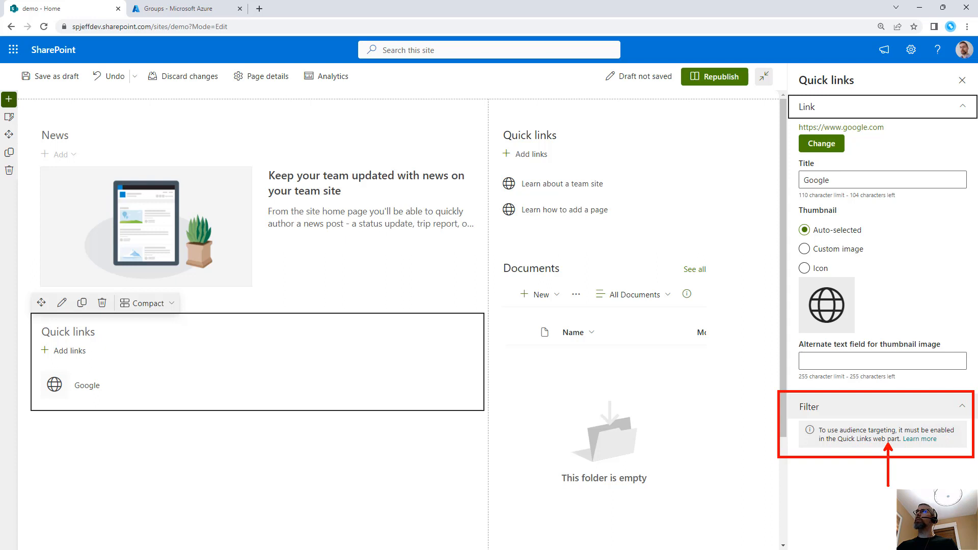
{"action": "left_click_drag", "start_coordinate": [45, 371], "coordinate": [107, 397]}
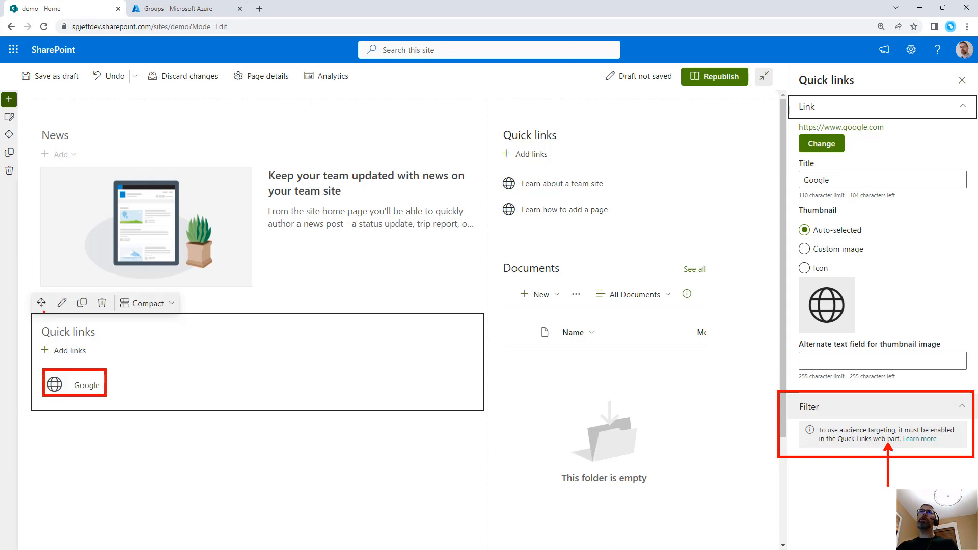
{"action": "mouse_move", "coordinate": [30, 285]}
{"action": "left_mouse_down"}
{"action": "mouse_move", "coordinate": [520, 418]}
{"action": "mouse_move", "coordinate": [488, 417]}
{"action": "left_mouse_up"}
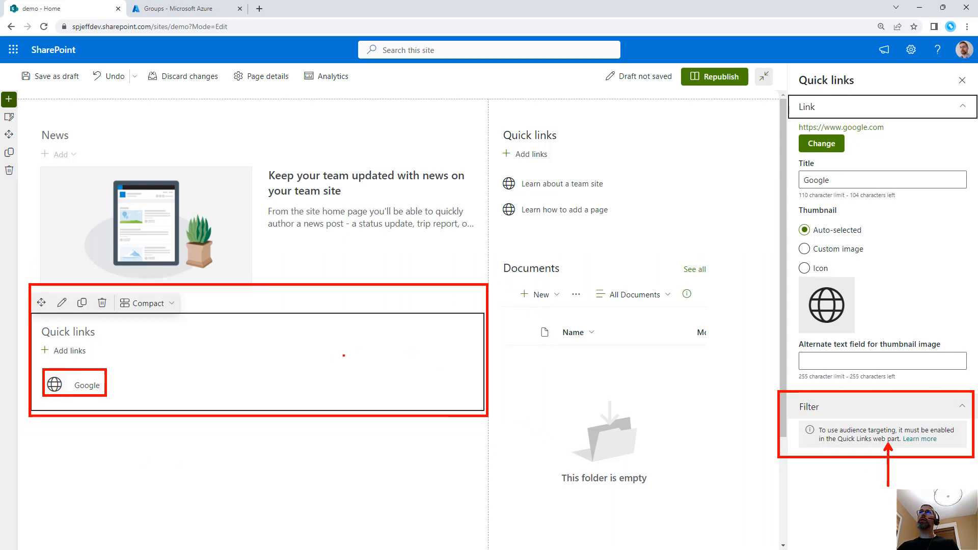
{"action": "left_click", "coordinate": [293, 270]}
{"action": "type", "text": "web part"}
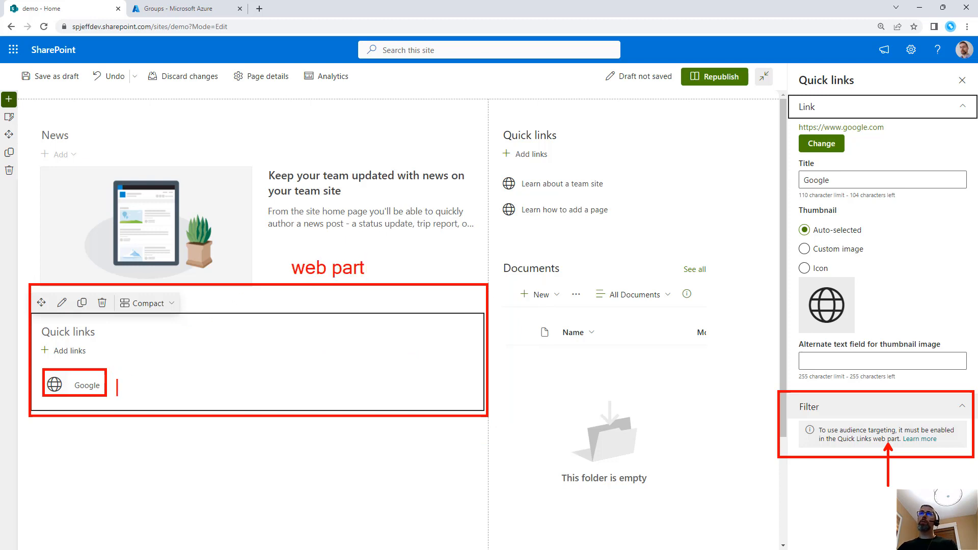
{"action": "type", "text": "button"}
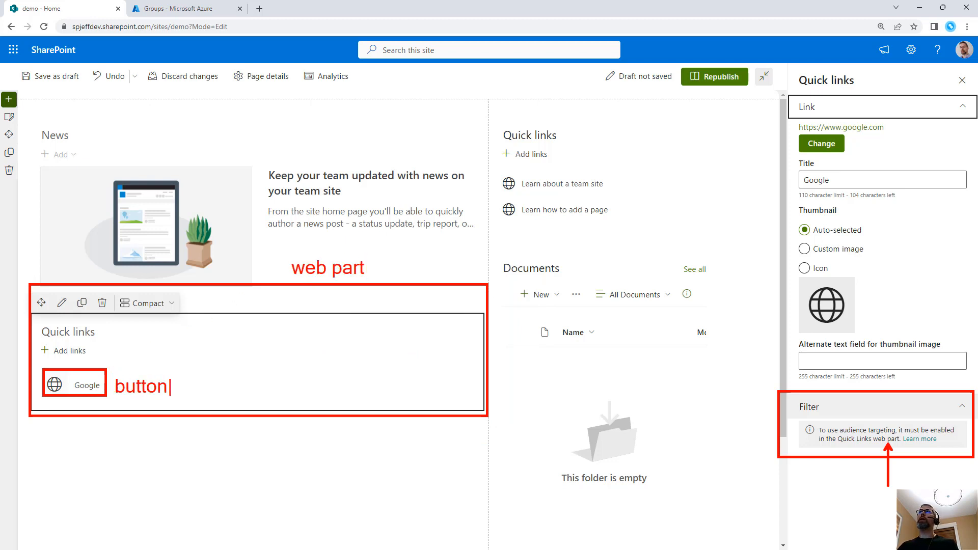
{"action": "key", "text": "Escape"}
Republish the demo home page with the new Google quick link
{"action": "left_click", "coordinate": [715, 77]}
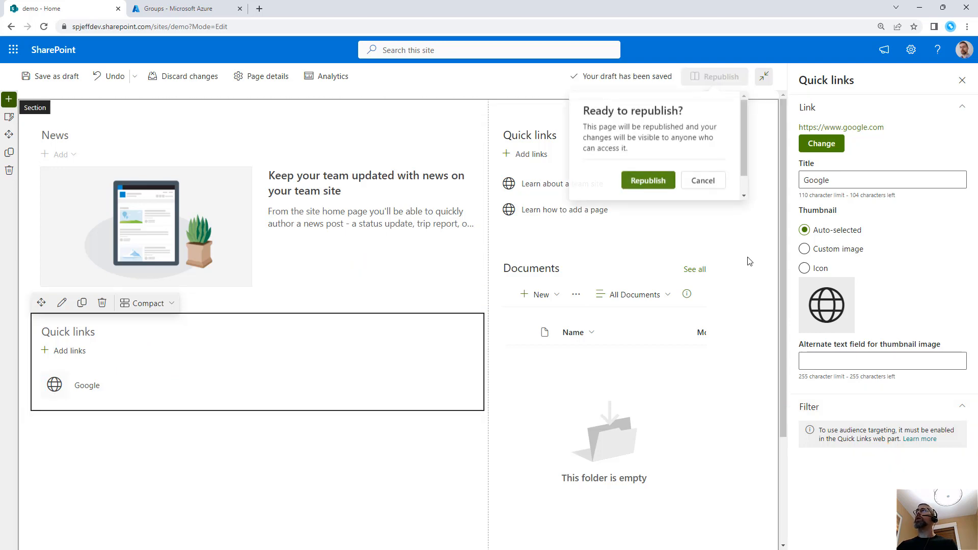
{"action": "left_click", "coordinate": [663, 181]}
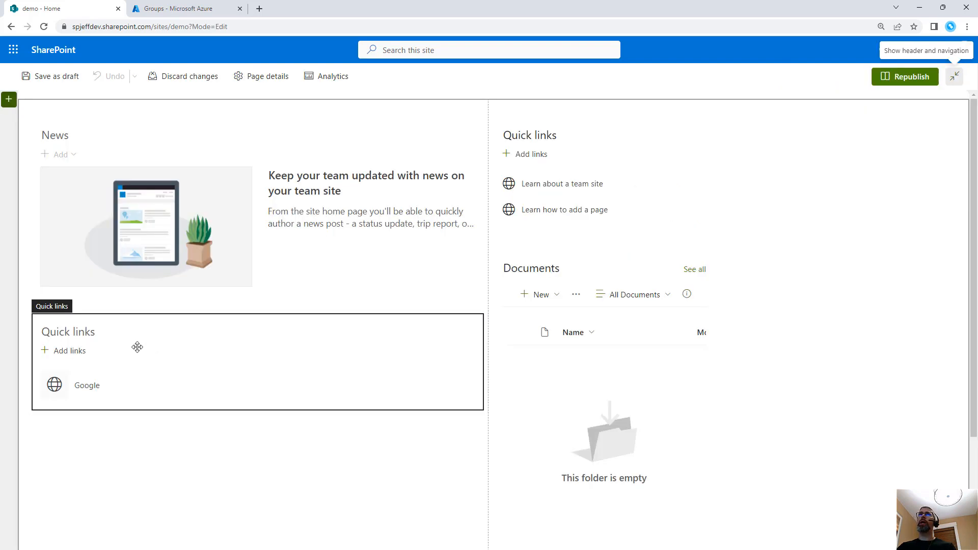
Reopen the page for editing and enable audience targeting on the Quick links web part below News
{"action": "left_click", "coordinate": [101, 333]}
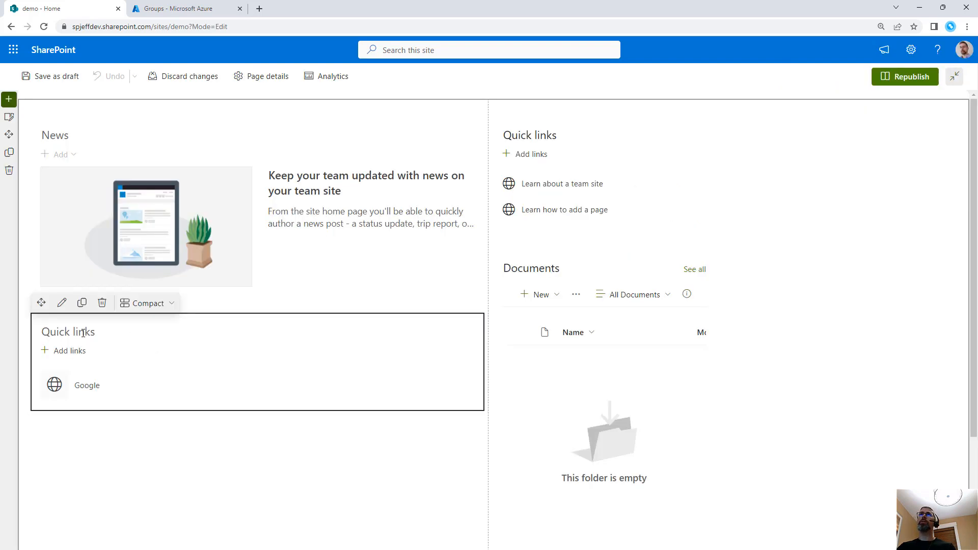
{"action": "left_click", "coordinate": [62, 303]}
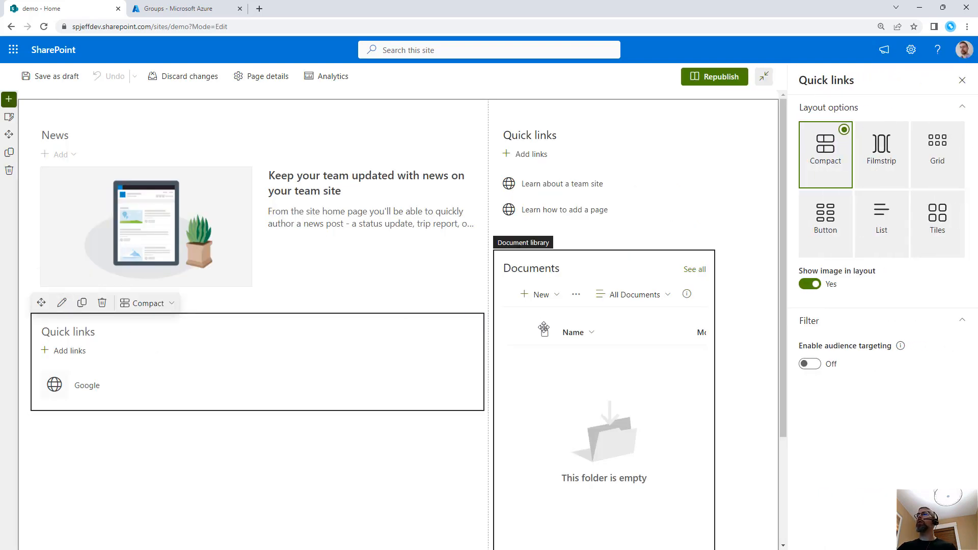
{"action": "left_click", "coordinate": [816, 365]}
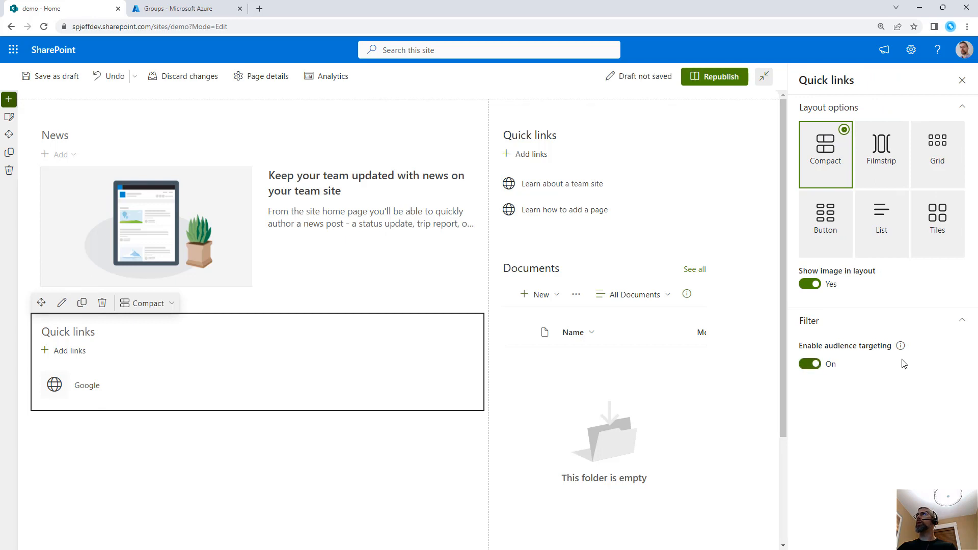
Consult the Microsoft support article on audience targeting for Quick links and return to the demo page
{"action": "mouse_move", "coordinate": [899, 350]}
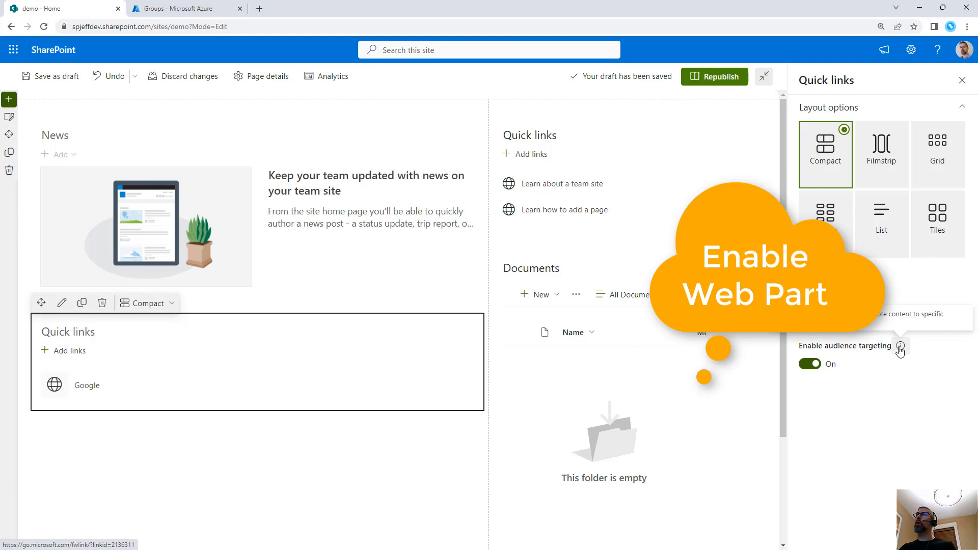
{"action": "left_click", "coordinate": [900, 351]}
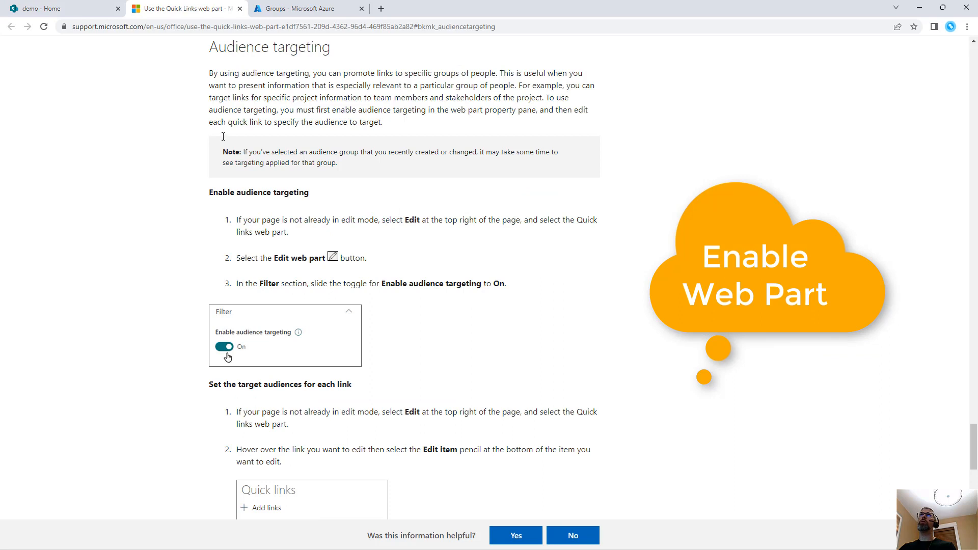
{"action": "left_click", "coordinate": [41, 9]}
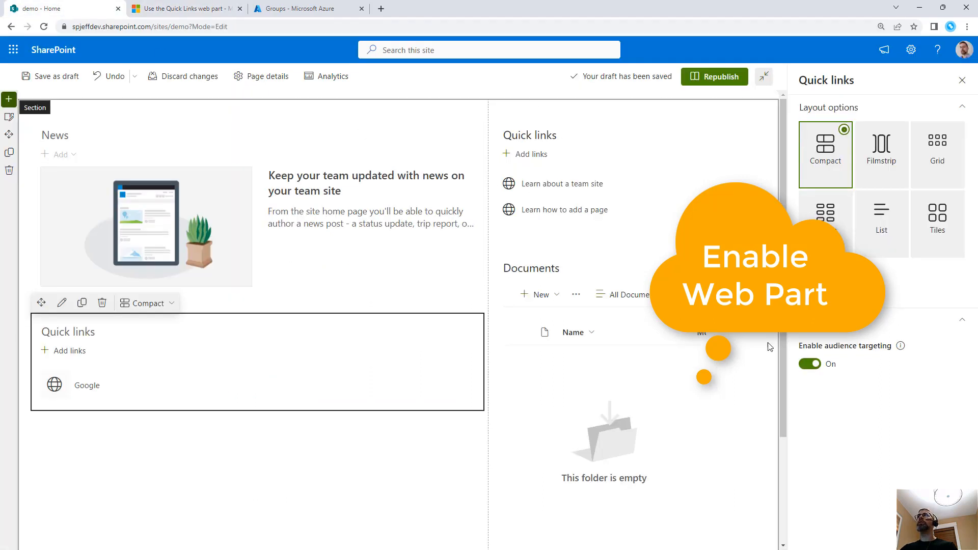
Open the Google quick link's properties where its target audiences are set
{"action": "mouse_move", "coordinate": [95, 380]}
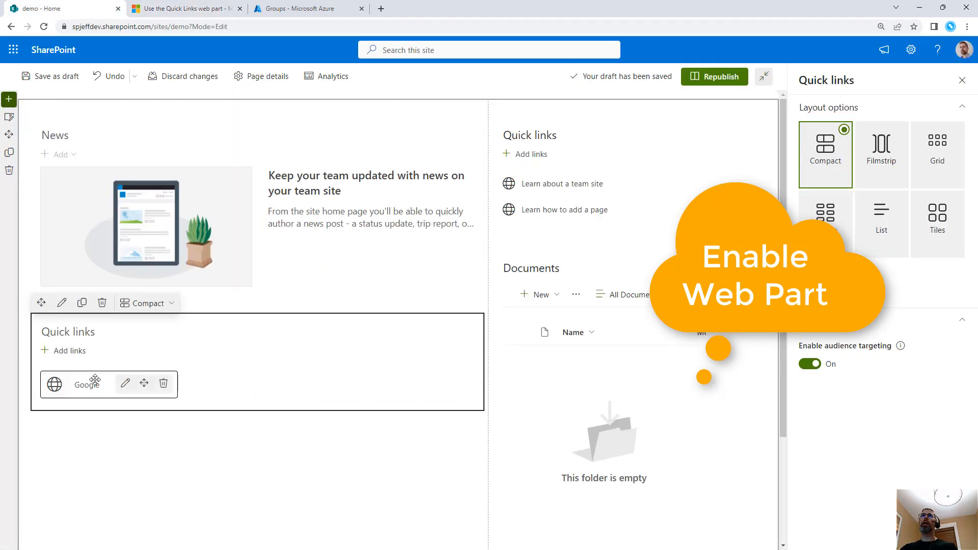
{"action": "left_click", "coordinate": [125, 383]}
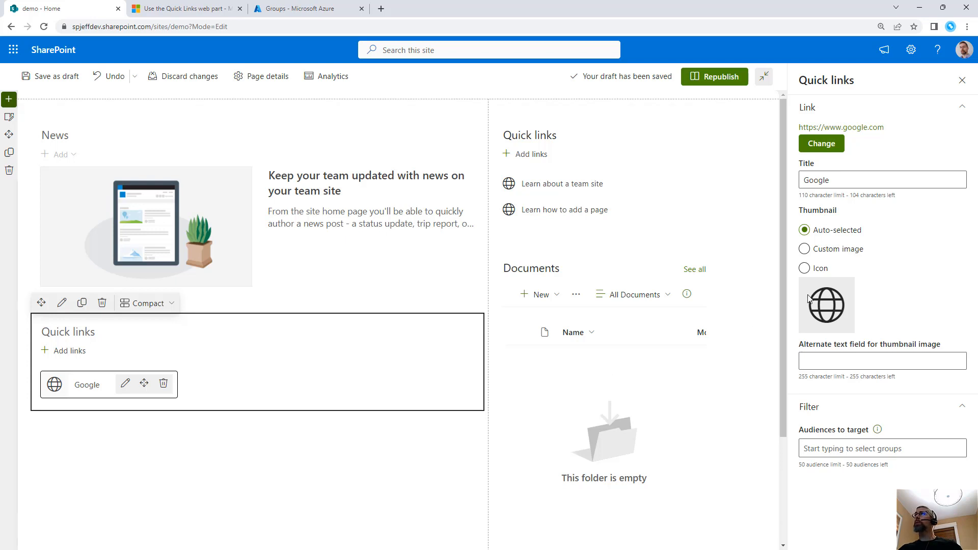
{"action": "mouse_move", "coordinate": [878, 431]}
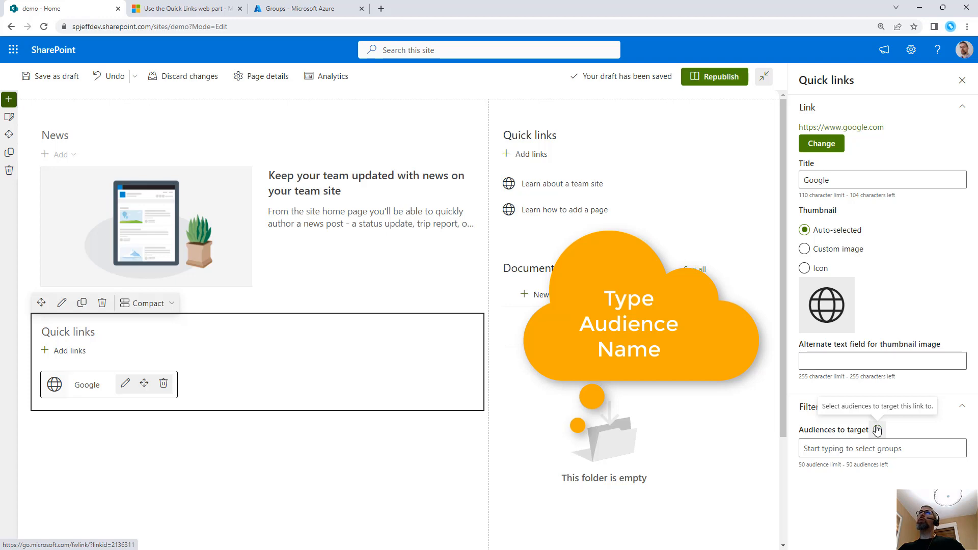
Open portal.azure.com in a new browser tab
{"action": "left_click", "coordinate": [382, 9]}
{"action": "left_click", "coordinate": [379, 29]}
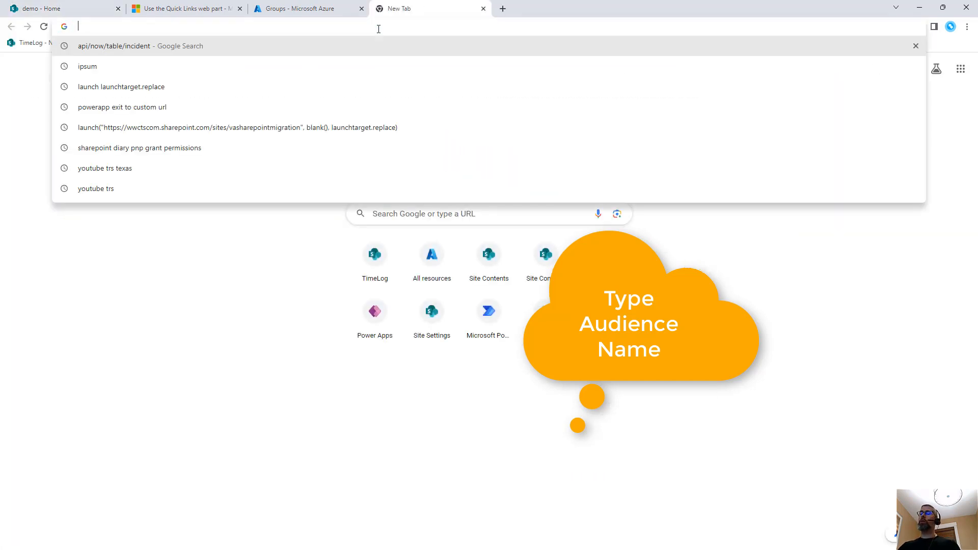
{"action": "type", "text": "portalla"}
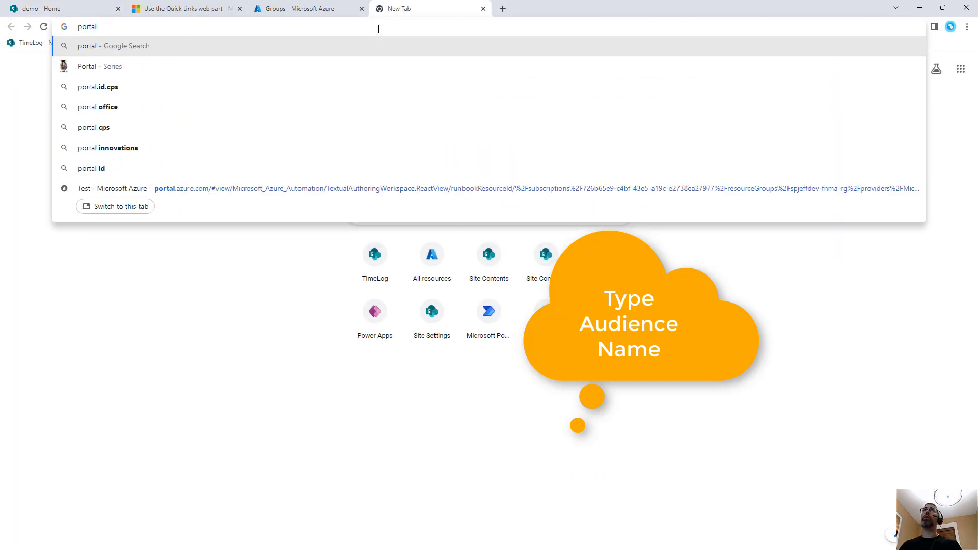
{"action": "key", "text": "BackSpace"}
{"action": "key", "text": "BackSpace"}
{"action": "type", "text": ".azure.com"}
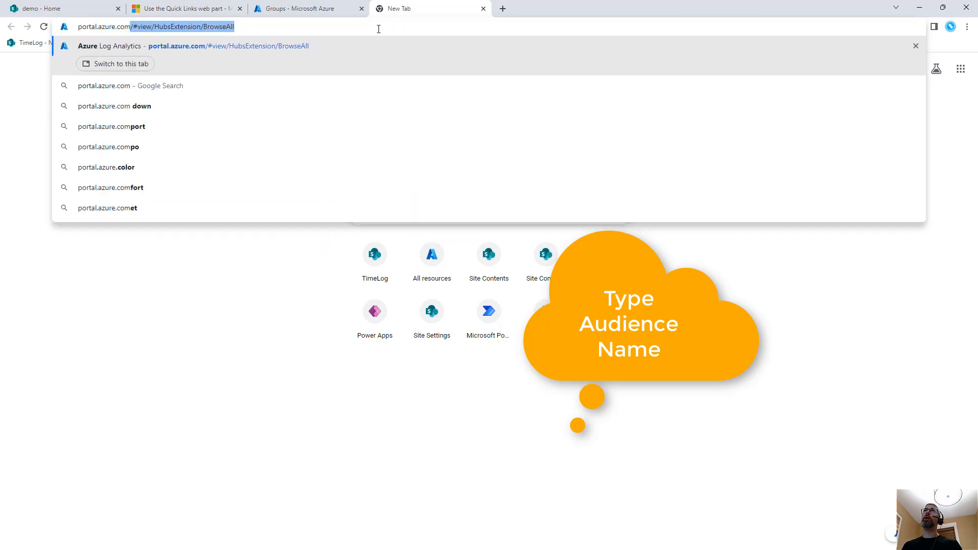
{"action": "key", "text": "Delete"}
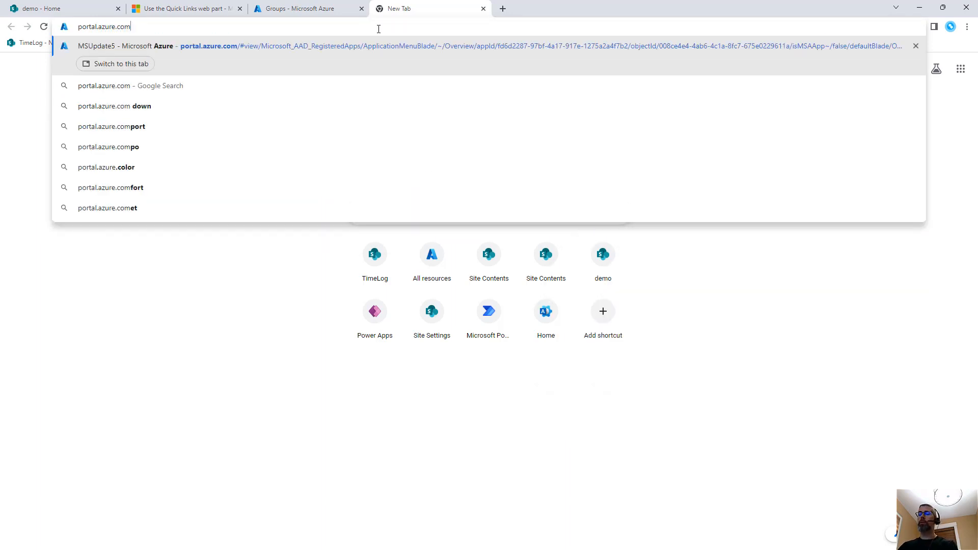
{"action": "key", "text": "Return"}
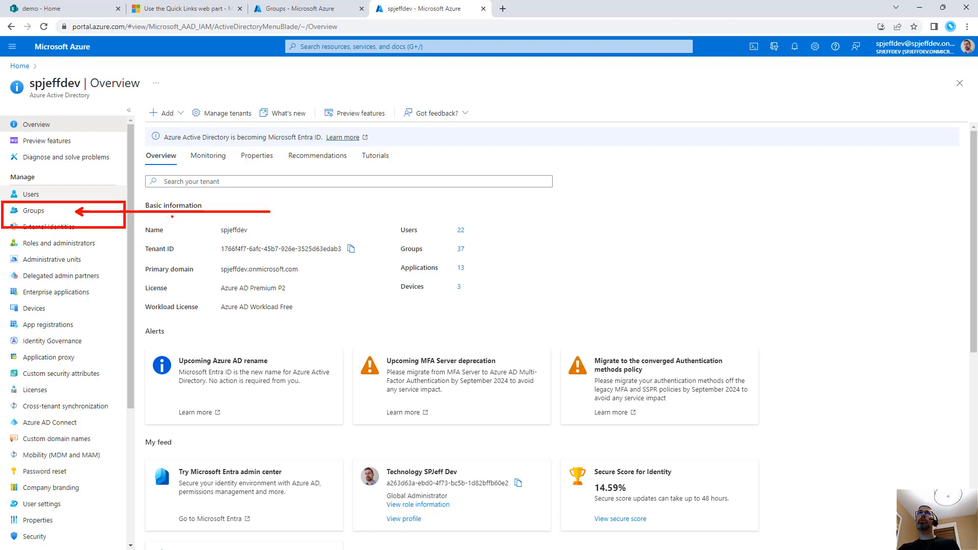
Start a new security group named DEMO Audience Targeting with the description "Used to display content for specific users only"
{"action": "left_click", "coordinate": [32, 211]}
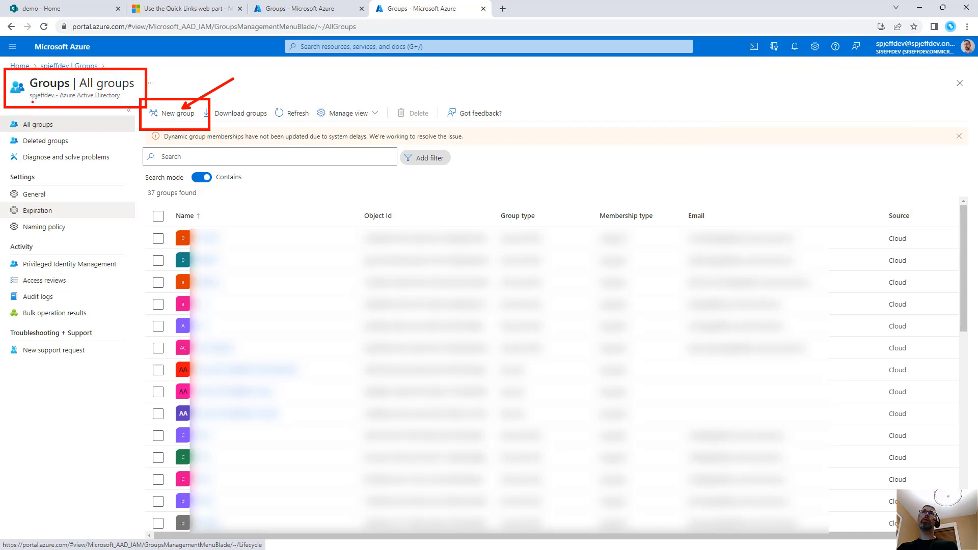
{"action": "left_click", "coordinate": [165, 113]}
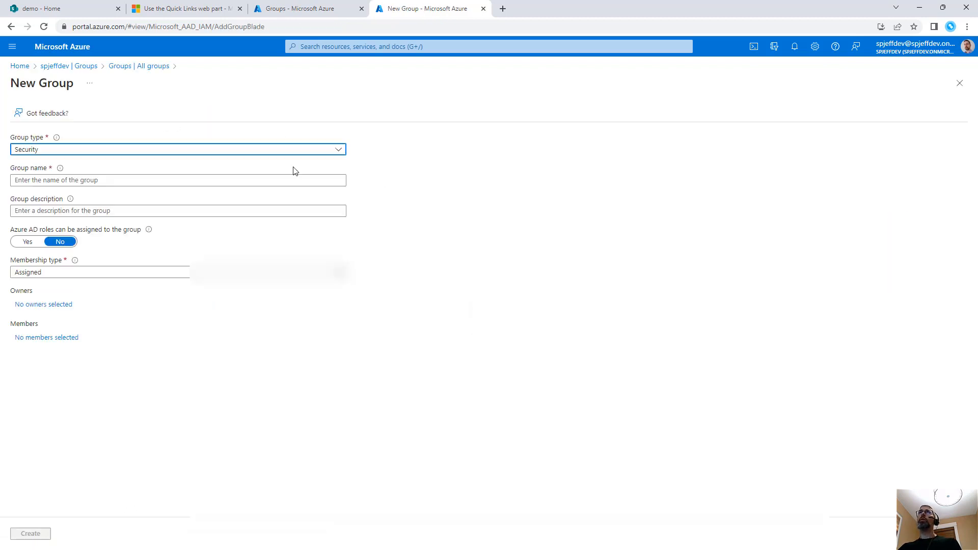
{"action": "left_click", "coordinate": [97, 182]}
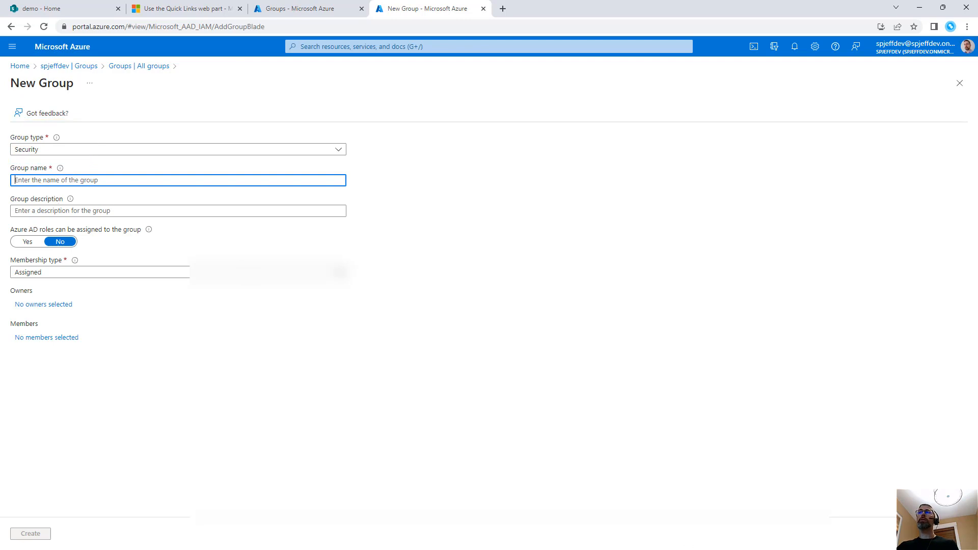
{"action": "type", "text": "DEMO Audience Targeting"}
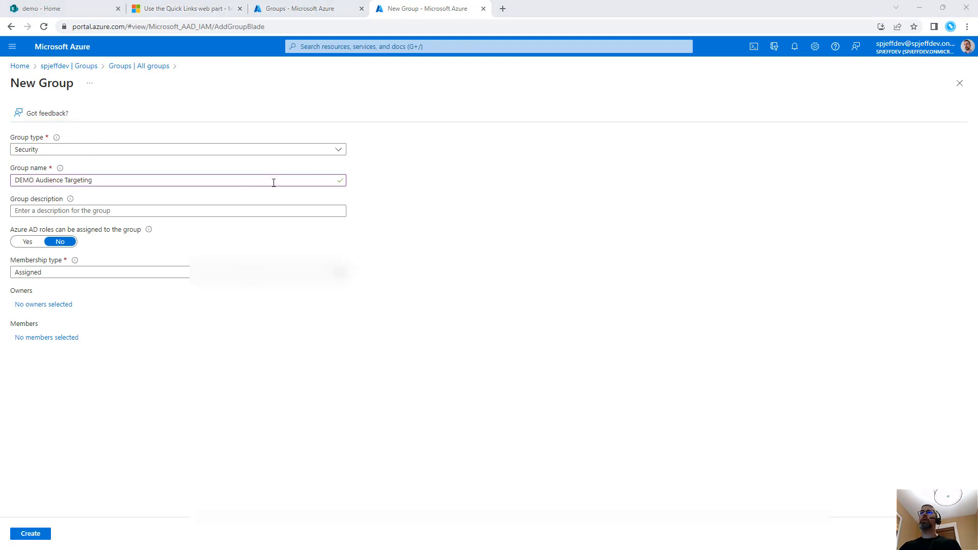
{"action": "key", "text": "ctrl+a"}
{"action": "left_click", "coordinate": [117, 211]}
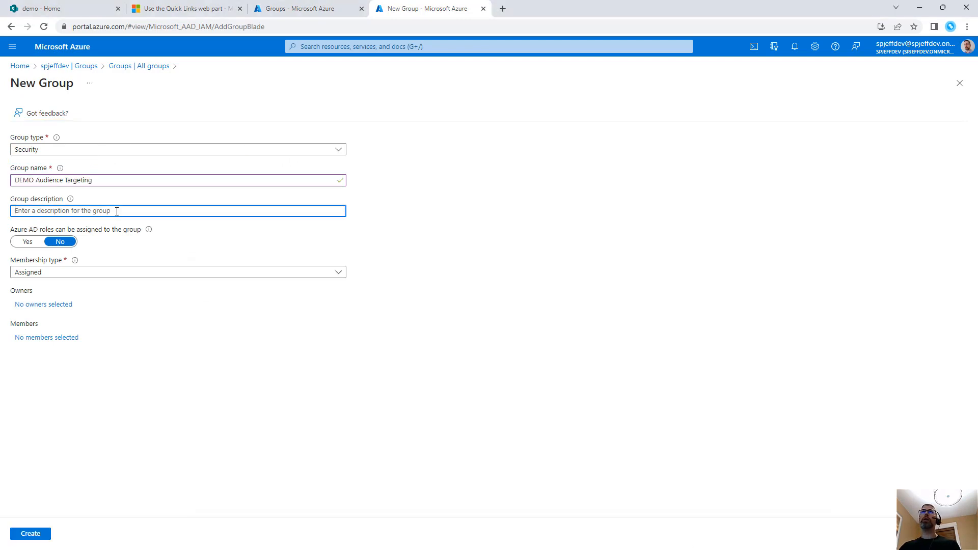
{"action": "type", "text": "U"}
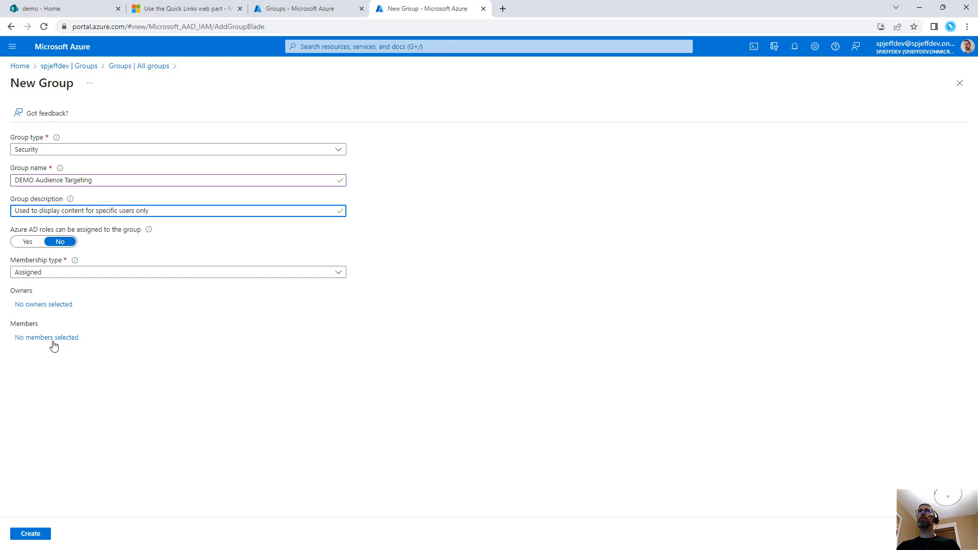
Assign one owner and one member to the new group and create it
{"action": "left_click_drag", "start_coordinate": [52, 340], "coordinate": [62, 332]}
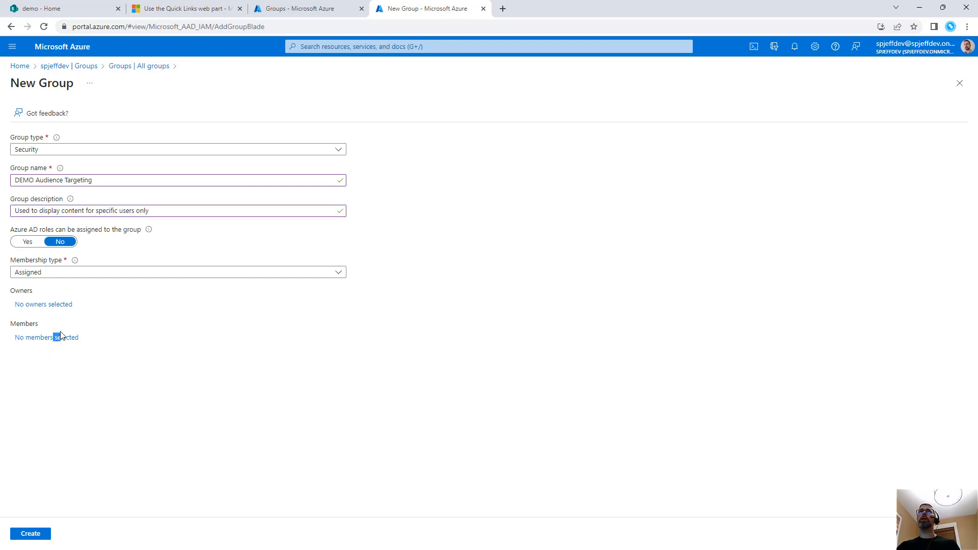
{"action": "left_click", "coordinate": [53, 305]}
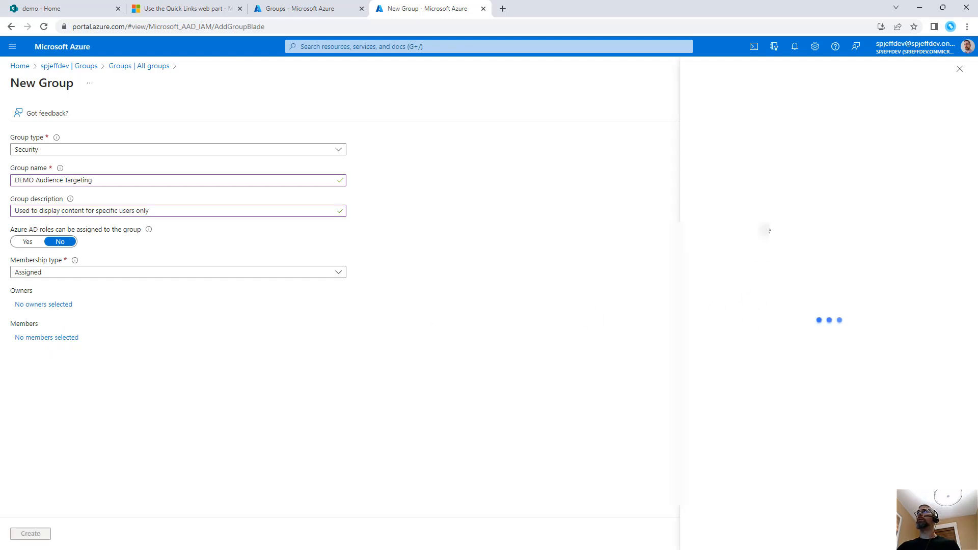
{"action": "type", "text": "jeff"}
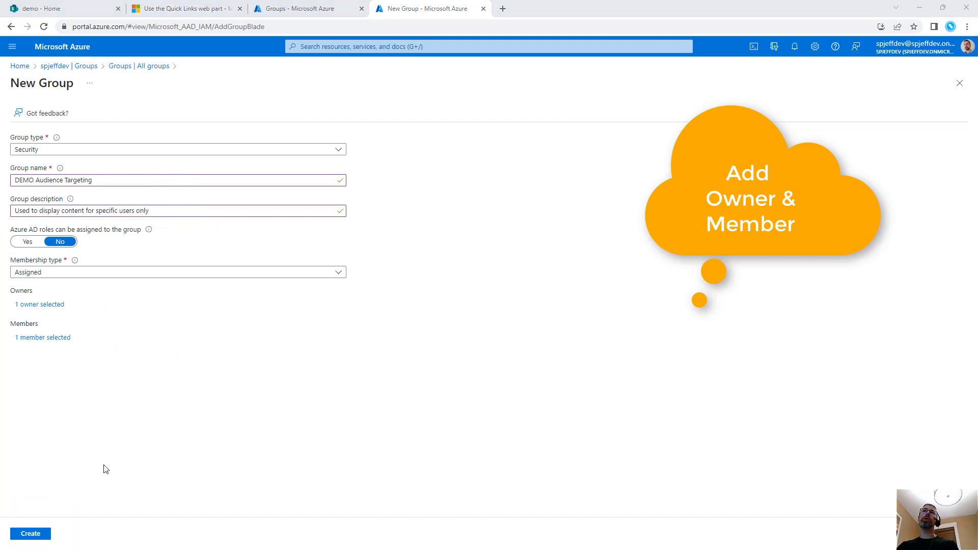
{"action": "left_click", "coordinate": [32, 533]}
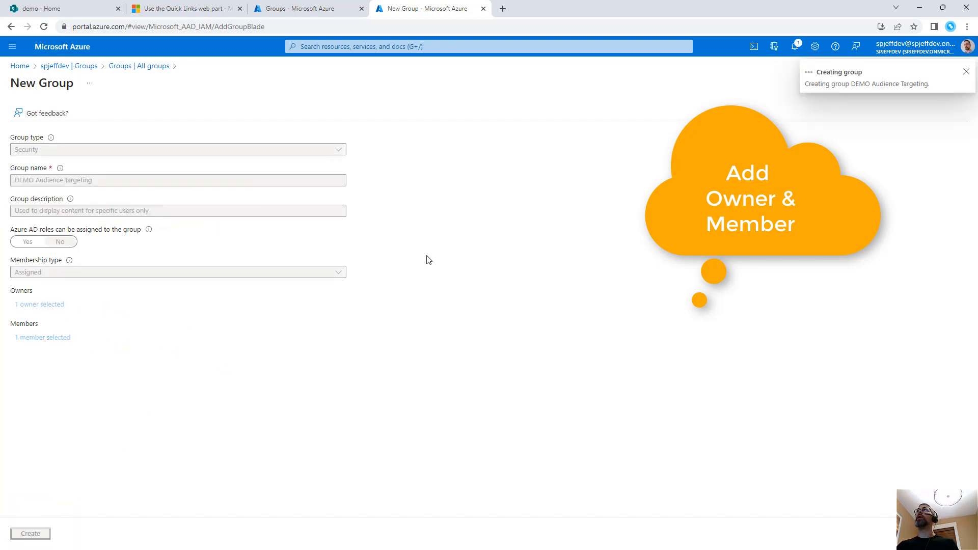
Switch to the SharePoint demo page and search the Google quick link's target audiences for "demo"
{"action": "left_click", "coordinate": [59, 13]}
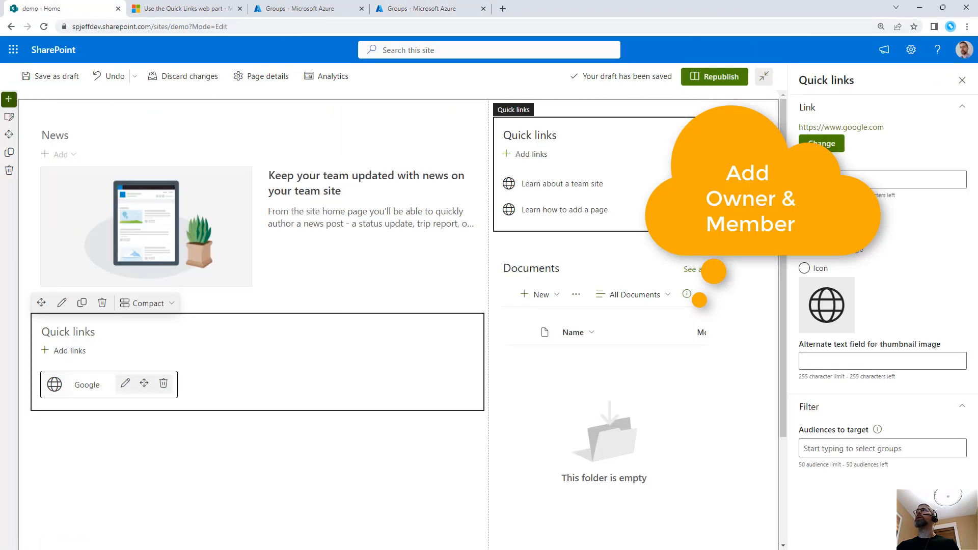
{"action": "left_click", "coordinate": [913, 447]}
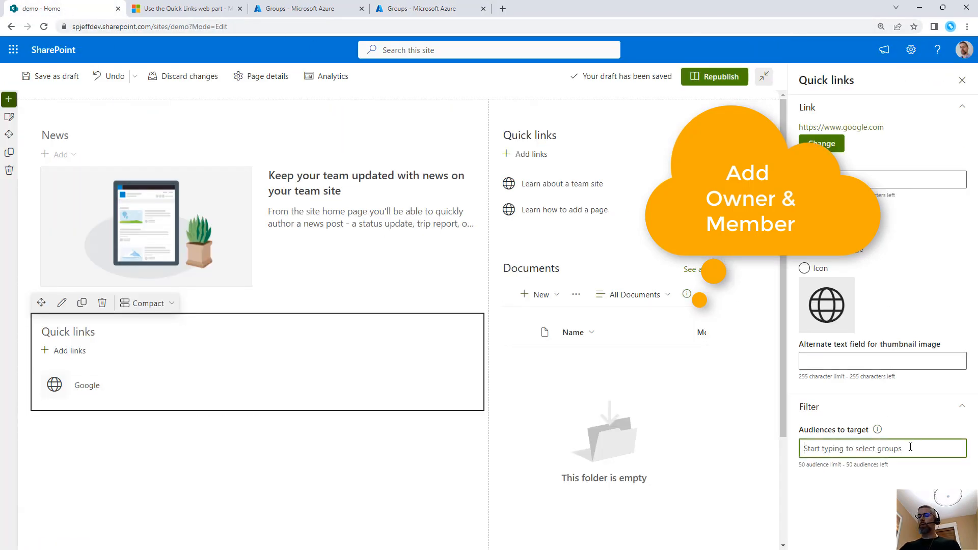
{"action": "type", "text": "demo"}
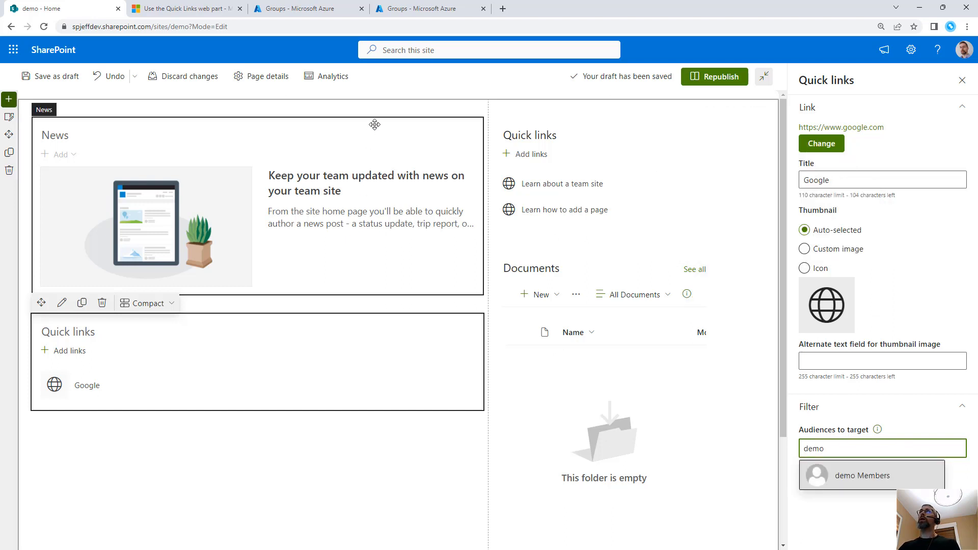
Switch to the Azure portal, search all groups for "demo" and select the DEMO Audience Targeting group
{"action": "left_click", "coordinate": [408, 9]}
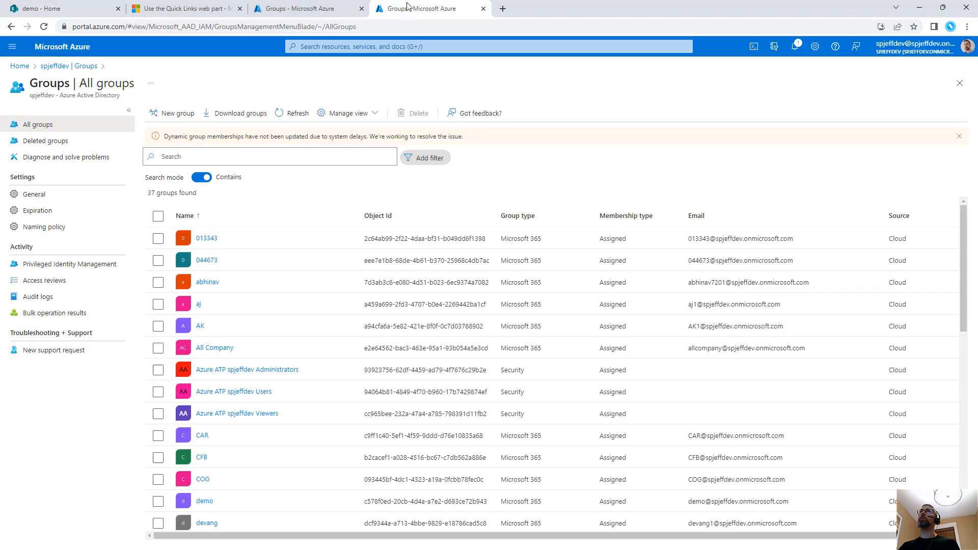
{"action": "left_click", "coordinate": [215, 157]}
{"action": "type", "text": "demo"}
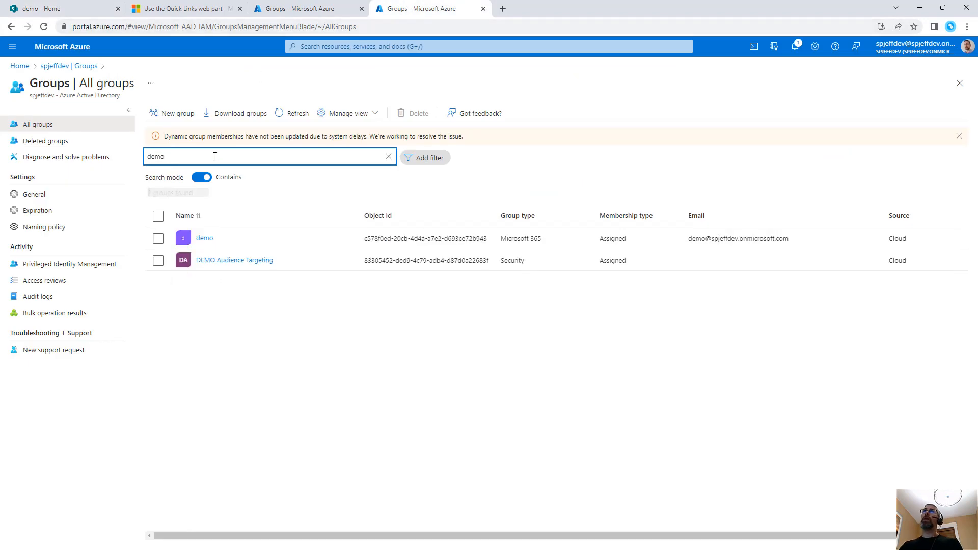
{"action": "left_click", "coordinate": [158, 261]}
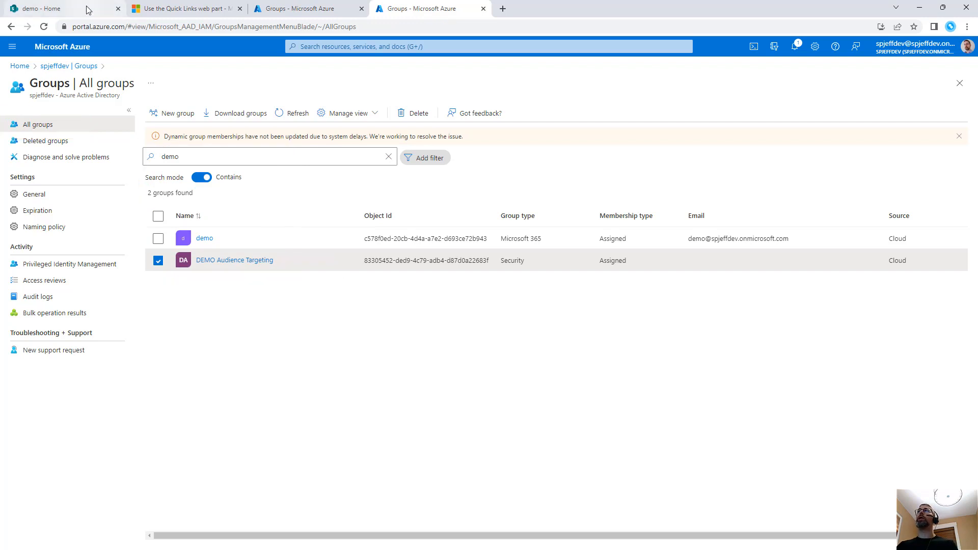
Return to the SharePoint demo page, clear the text from the Google link's audience field and republish the page
{"action": "left_click", "coordinate": [41, 9]}
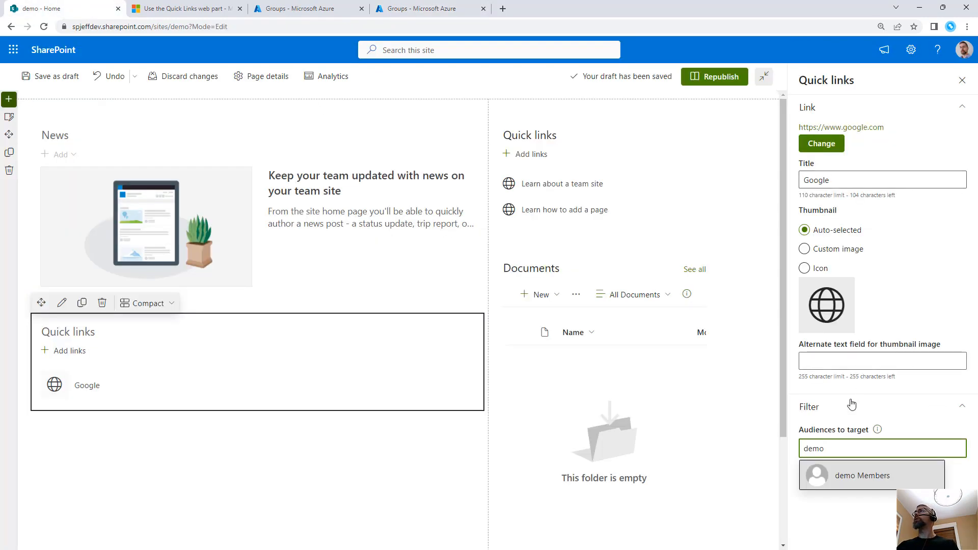
{"action": "double_click", "coordinate": [814, 449]}
{"action": "key", "text": "BackSpace"}
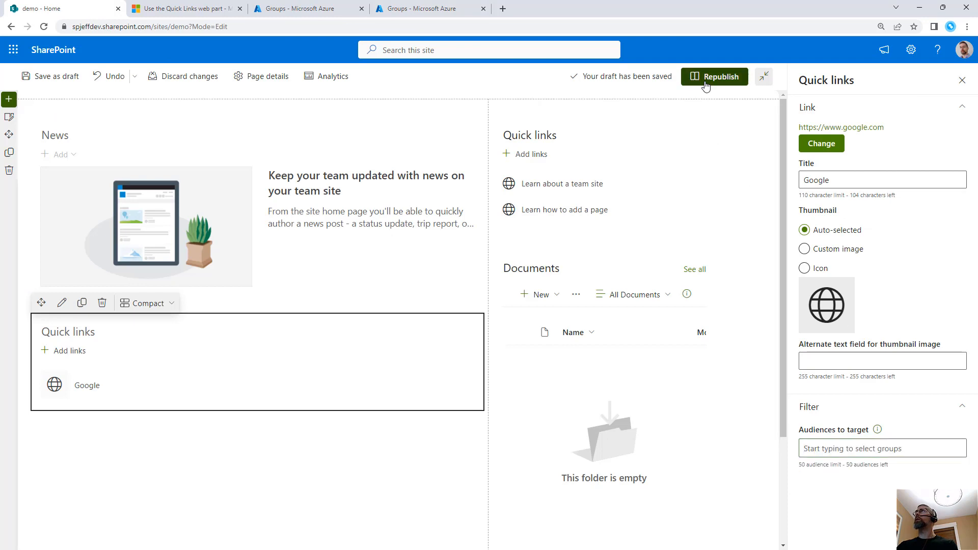
{"action": "left_click", "coordinate": [706, 80]}
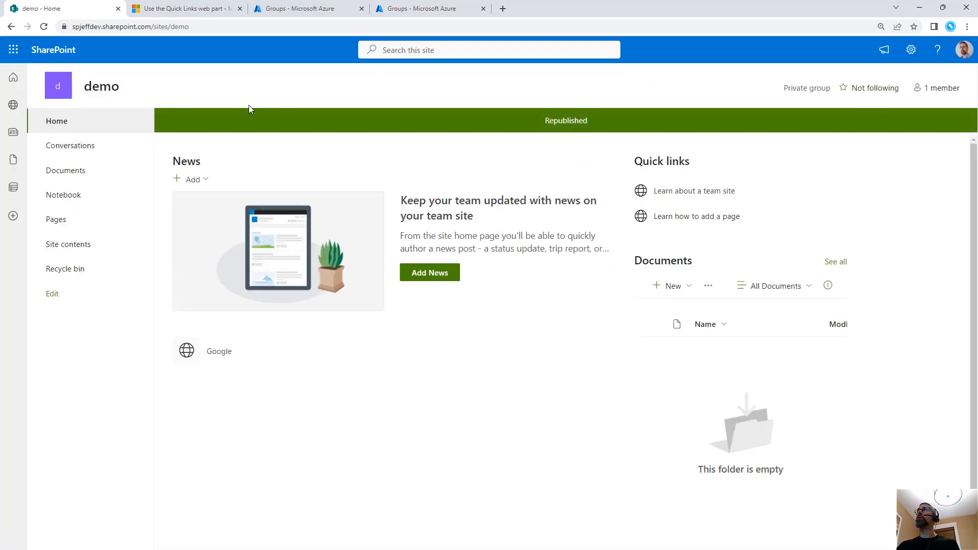
Reopen the page for editing and open the Google quick link's properties at its target audiences
{"action": "left_click", "coordinate": [912, 123]}
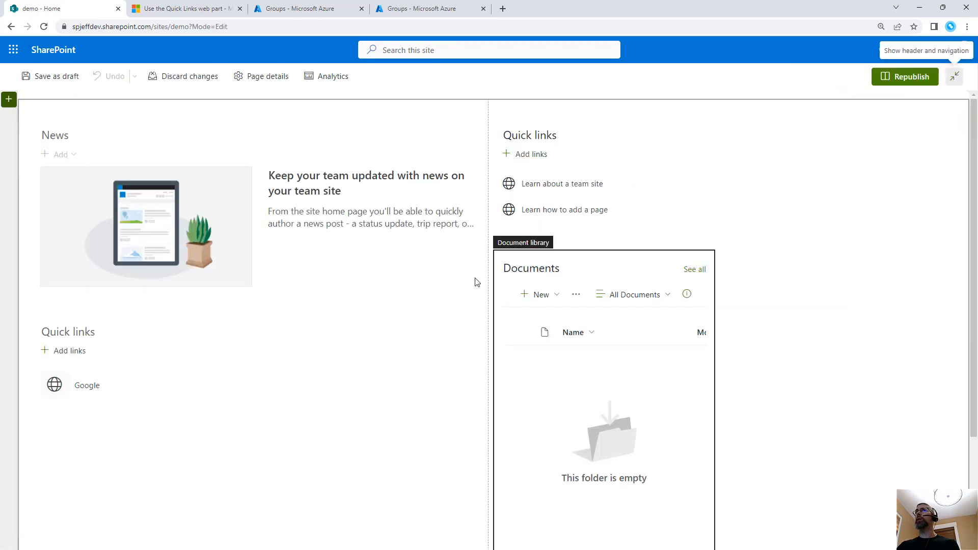
{"action": "left_click", "coordinate": [225, 381]}
{"action": "left_click", "coordinate": [62, 304]}
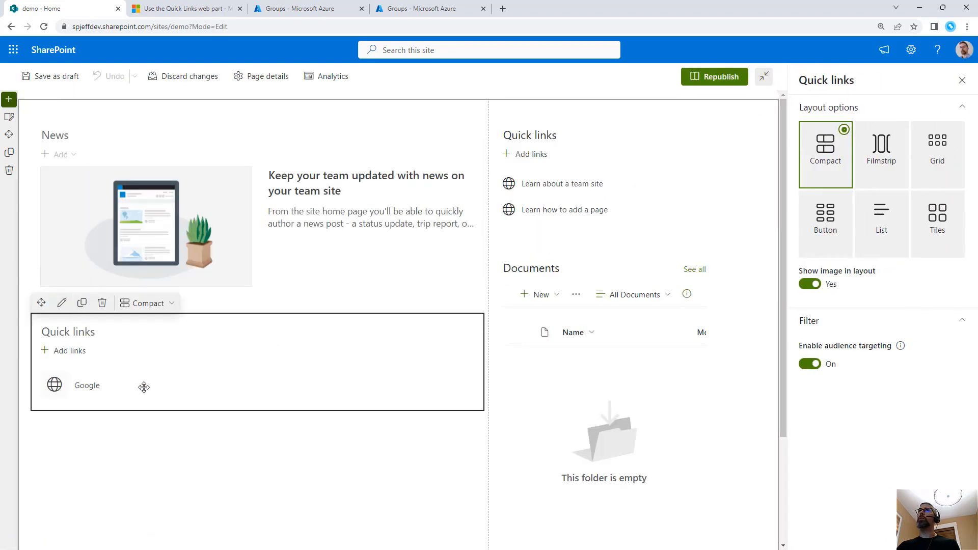
{"action": "left_click", "coordinate": [125, 384]}
{"action": "left_click", "coordinate": [880, 447]}
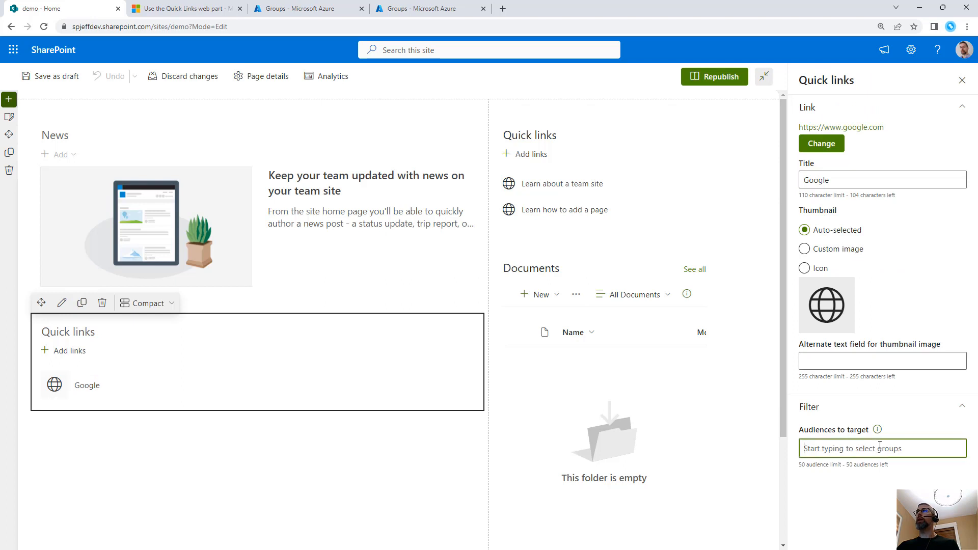
Add the DEMO Audience Targeting and demo Members groups as target audiences of the Google quick link
{"action": "type", "text": "demo "}
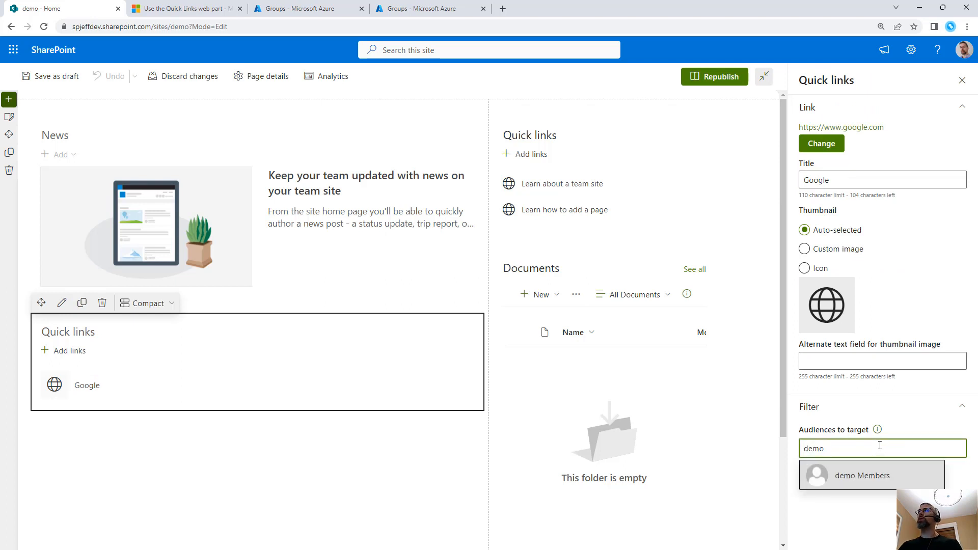
{"action": "type", "text": "aud"}
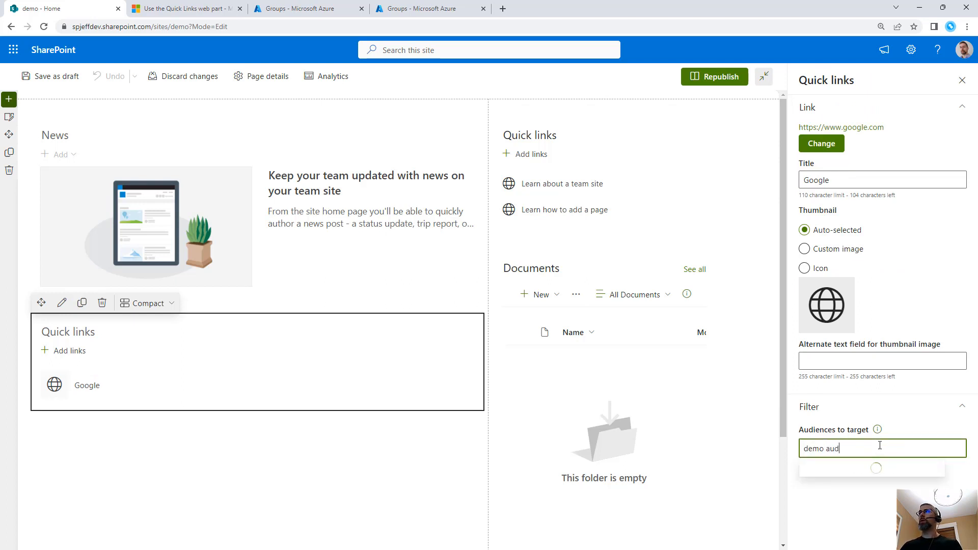
{"action": "key", "text": "ctrl+a"}
{"action": "key", "text": "BackSpace"}
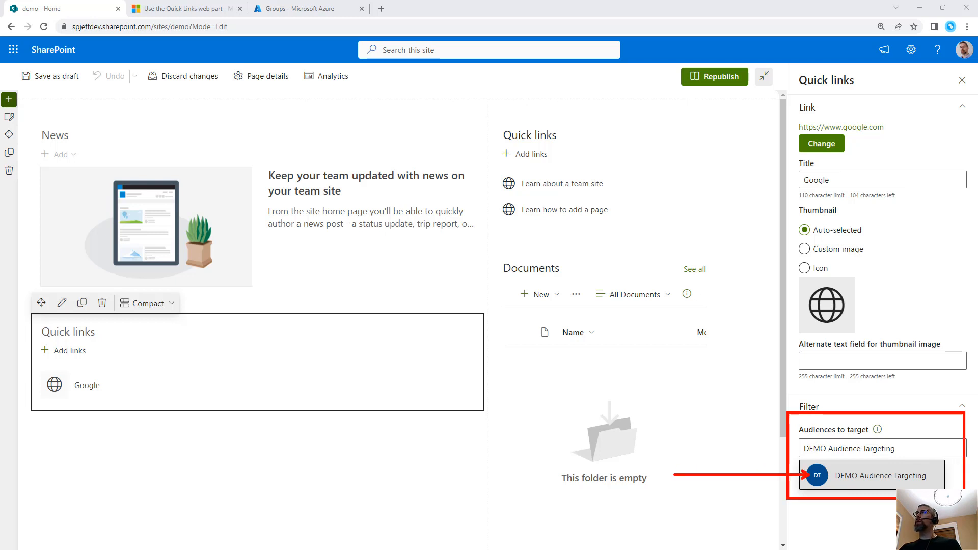
{"action": "left_click", "coordinate": [861, 475]}
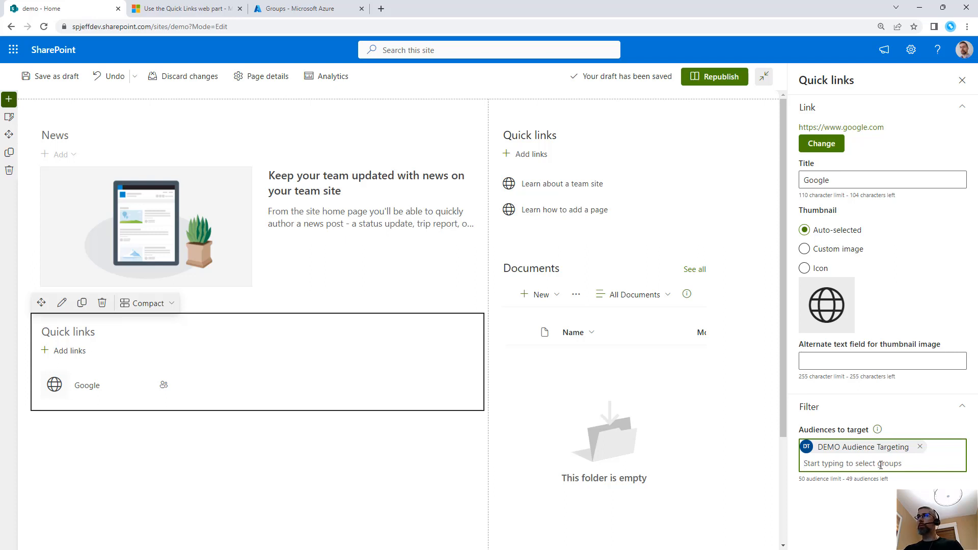
{"action": "type", "text": "demo"}
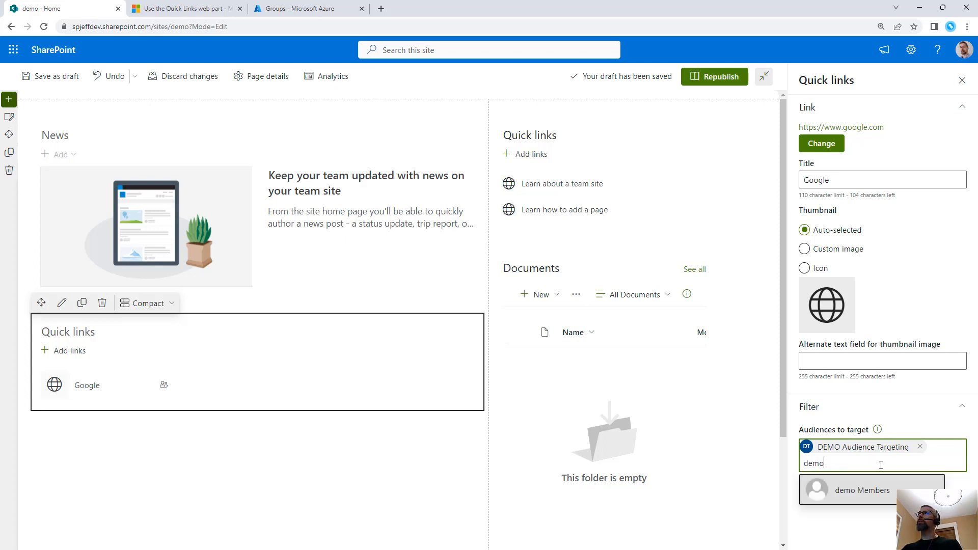
{"action": "left_click", "coordinate": [848, 494]}
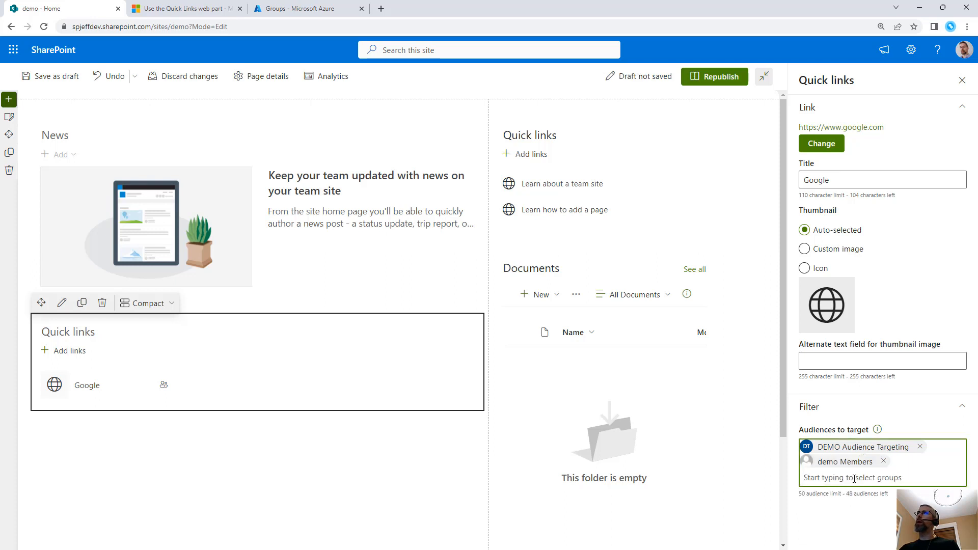
Switch to the Azure portal and compare the group types of the demo and DEMO Audience Targeting groups
{"action": "left_click", "coordinate": [295, 9]}
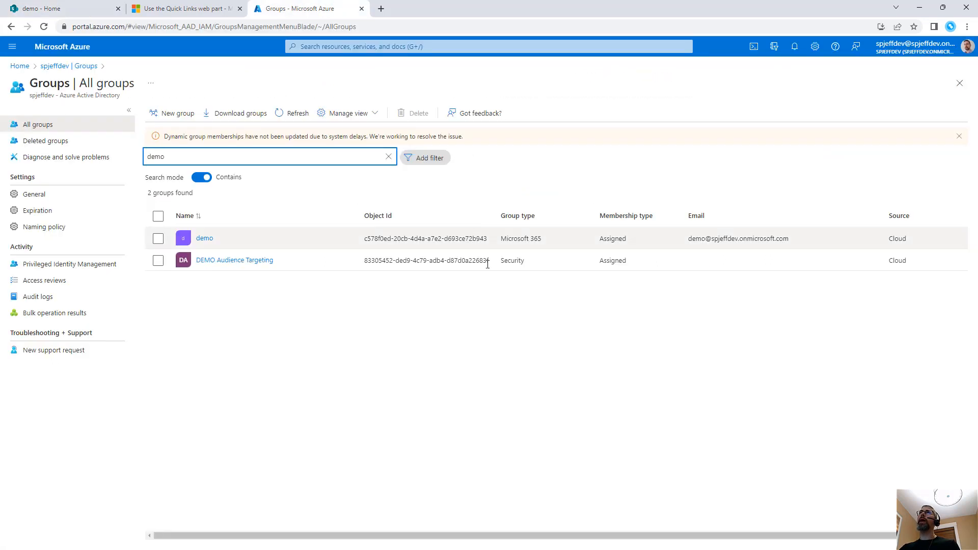
{"action": "mouse_move", "coordinate": [492, 189]}
{"action": "left_mouse_down"}
{"action": "mouse_move", "coordinate": [544, 235]}
{"action": "mouse_move", "coordinate": [572, 288]}
{"action": "mouse_move", "coordinate": [546, 288]}
{"action": "mouse_move", "coordinate": [571, 316]}
{"action": "left_mouse_up"}
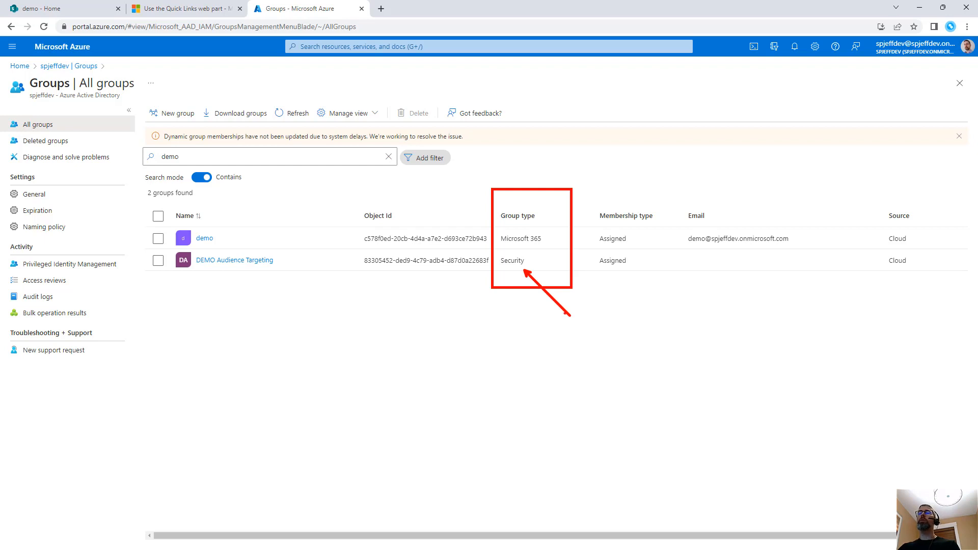
{"action": "left_click_drag", "start_coordinate": [548, 240], "coordinate": [616, 177]}
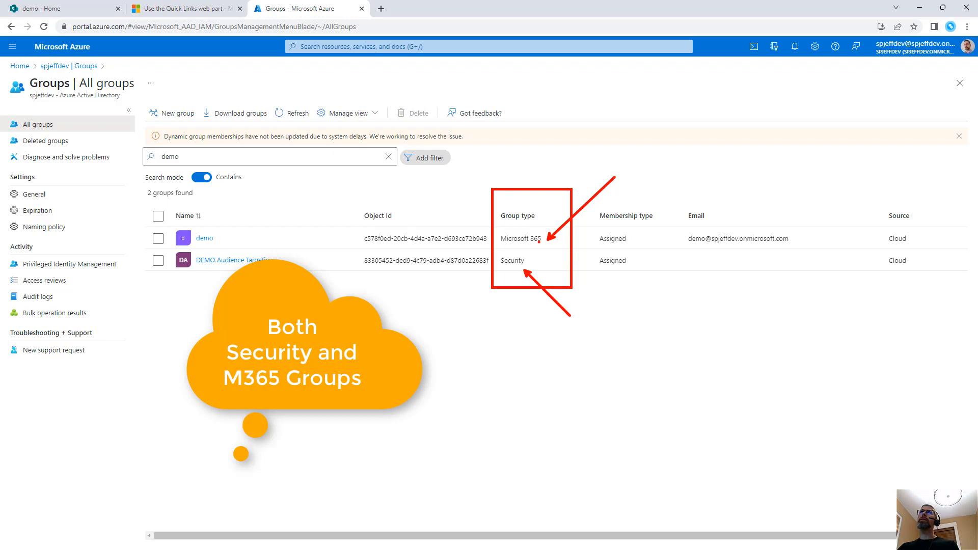
{"action": "key", "text": "Escape"}
Start a new Azure AD group and examine the form's fields for the Security and Microsoft 365 group types
{"action": "left_click", "coordinate": [170, 113]}
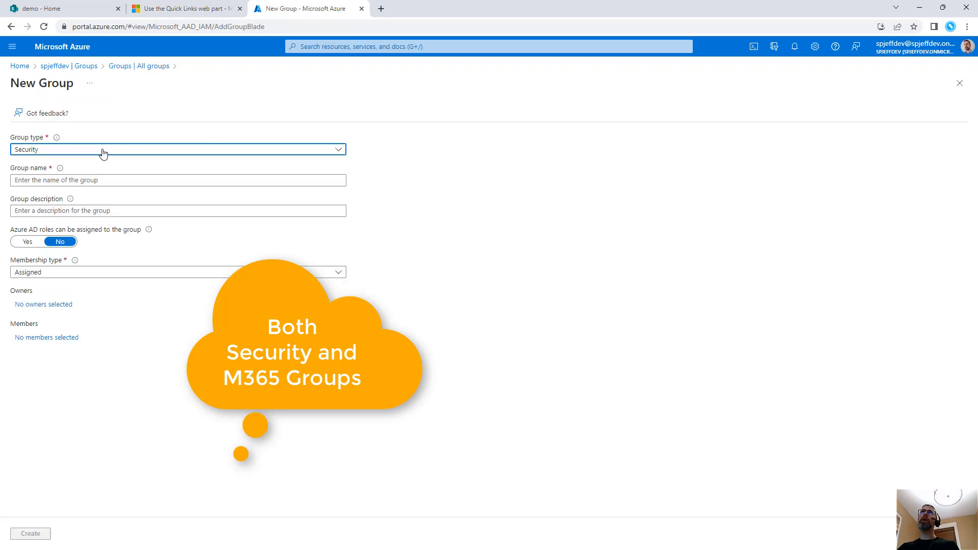
{"action": "left_click", "coordinate": [103, 152]}
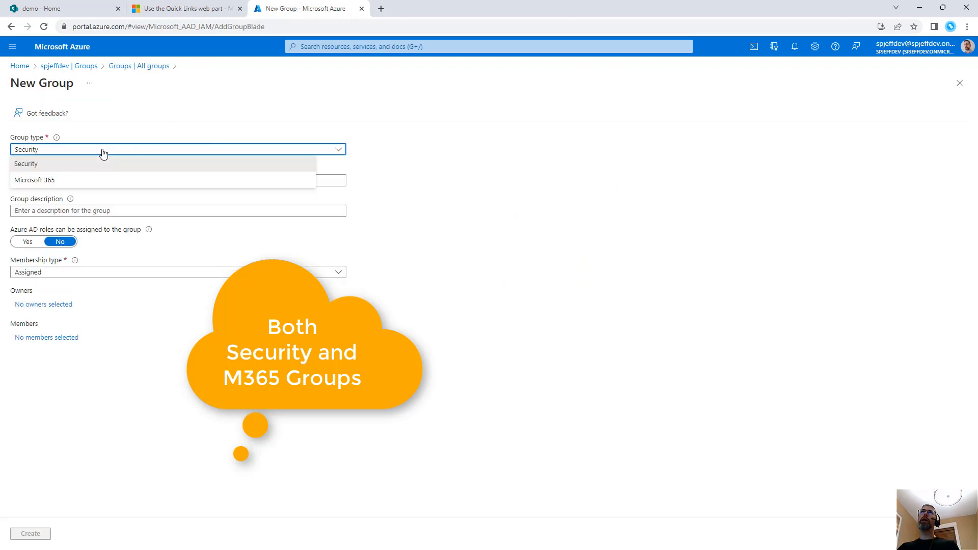
{"action": "left_click", "coordinate": [76, 165]}
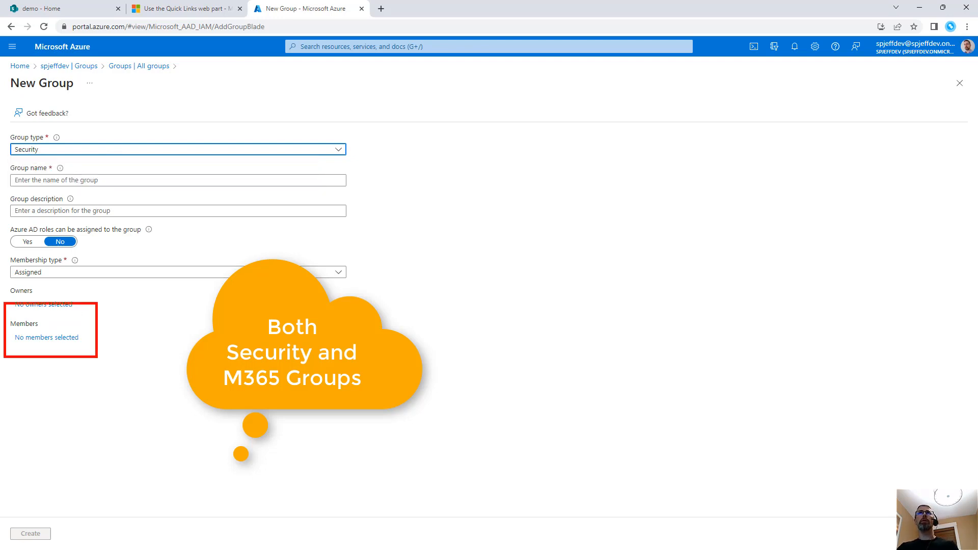
{"action": "left_click", "coordinate": [98, 151]}
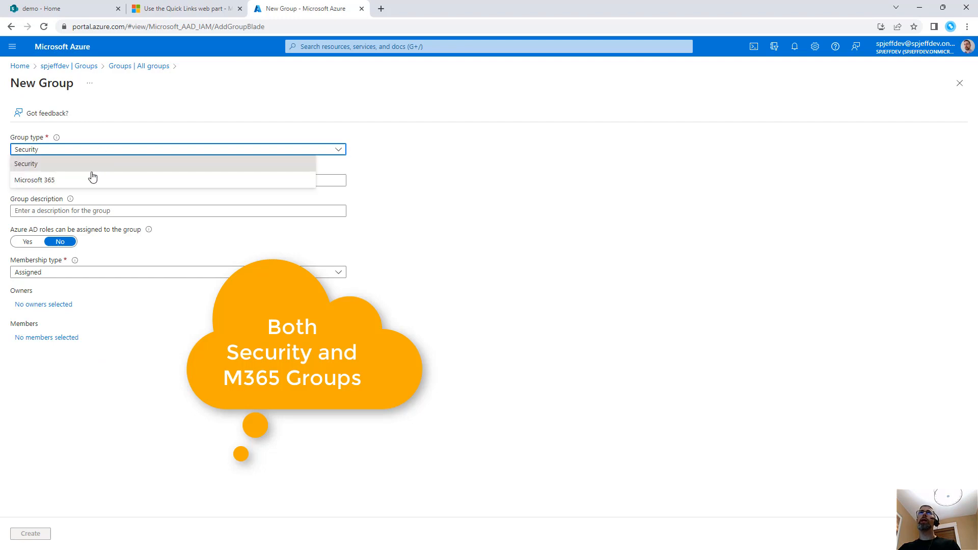
{"action": "left_click", "coordinate": [92, 177]}
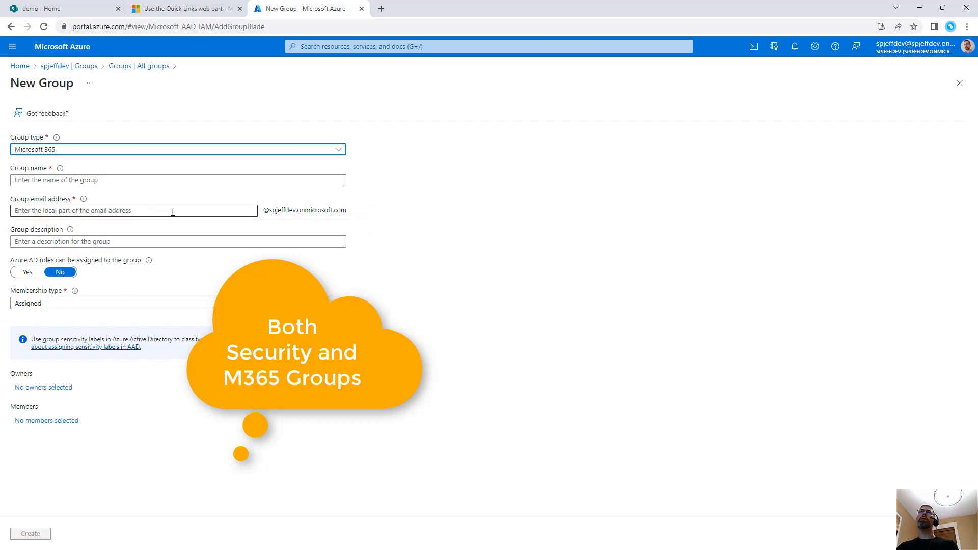
Switch back to the SharePoint demo page, remove demo Members from the Google link's target audiences and republish the page
{"action": "left_click", "coordinate": [73, 10]}
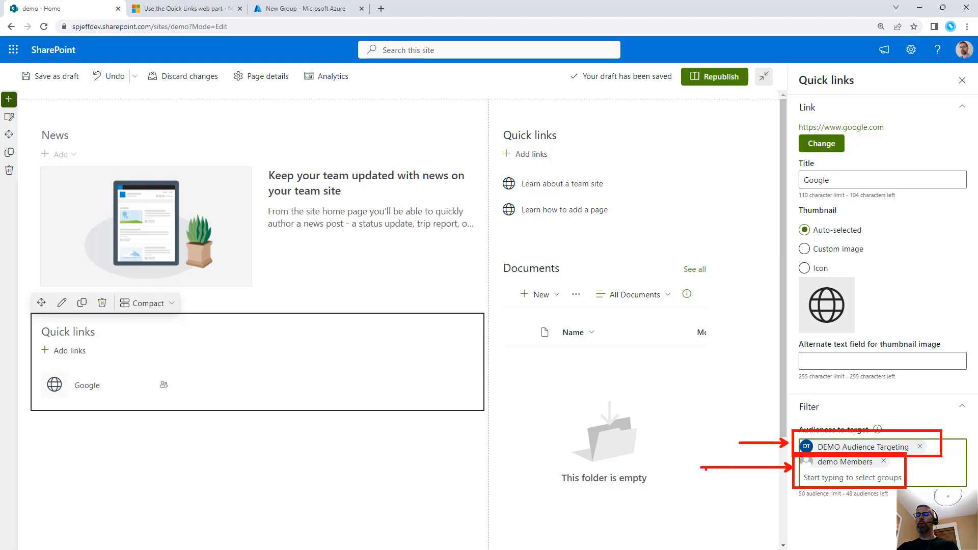
{"action": "left_click", "coordinate": [885, 461]}
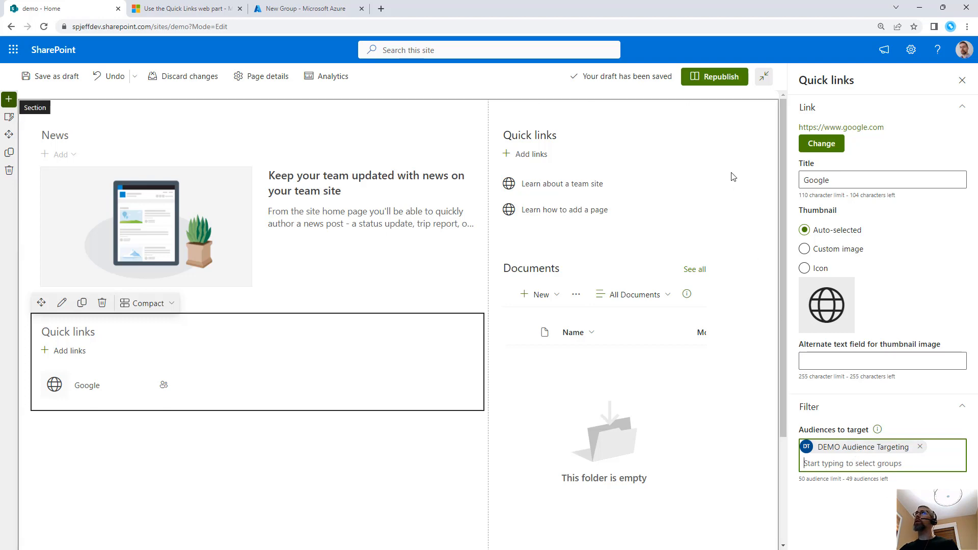
{"action": "left_click", "coordinate": [720, 87]}
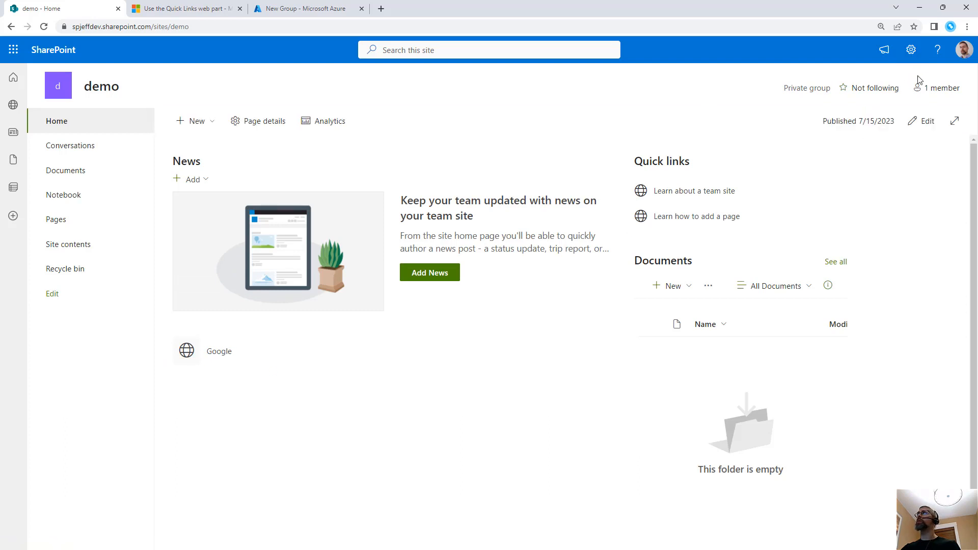
Reopen the demo page for editing and change the layout of the Quick links web part containing Google to Button
{"action": "left_click", "coordinate": [926, 121]}
{"action": "left_click", "coordinate": [202, 391]}
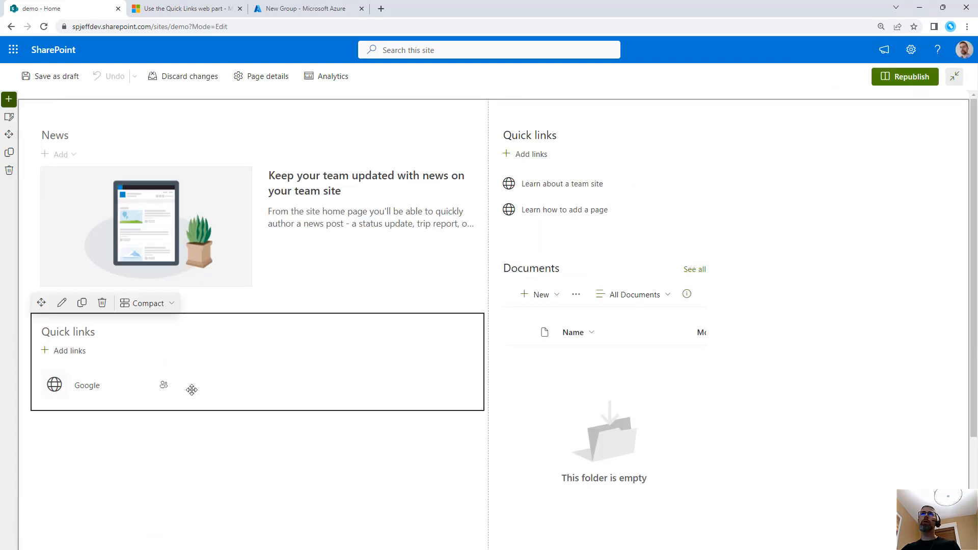
{"action": "left_click", "coordinate": [144, 303]}
{"action": "left_click", "coordinate": [153, 384]}
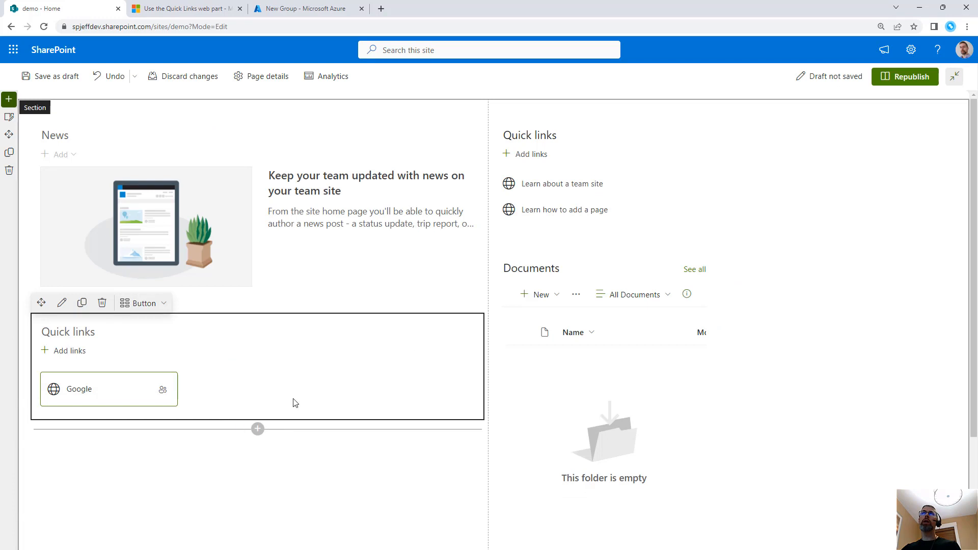
Inspect the audience indicator on the Google button in the Quick links web part
{"action": "mouse_move", "coordinate": [164, 390]}
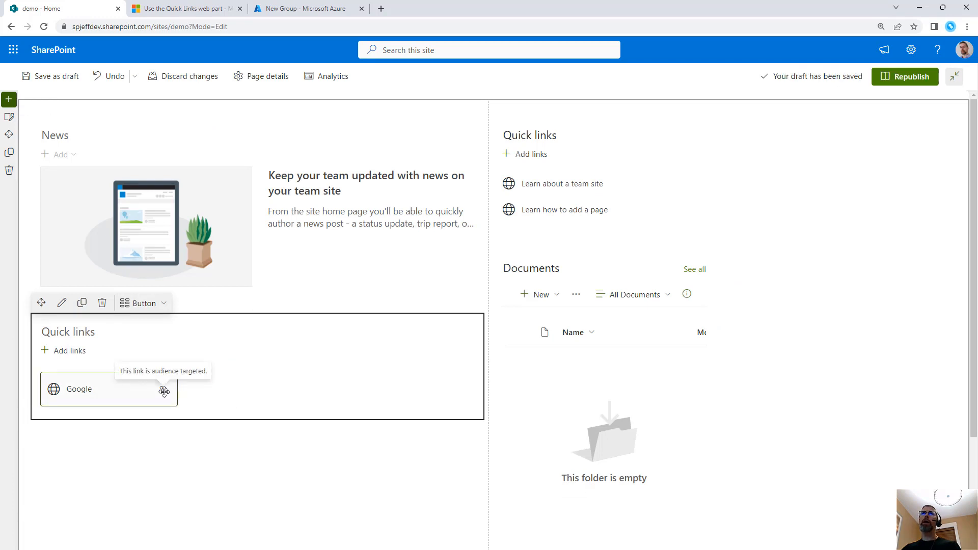
{"action": "mouse_move", "coordinate": [113, 355]}
{"action": "left_mouse_down"}
{"action": "mouse_move", "coordinate": [218, 405]}
{"action": "mouse_move", "coordinate": [255, 387]}
{"action": "left_mouse_up"}
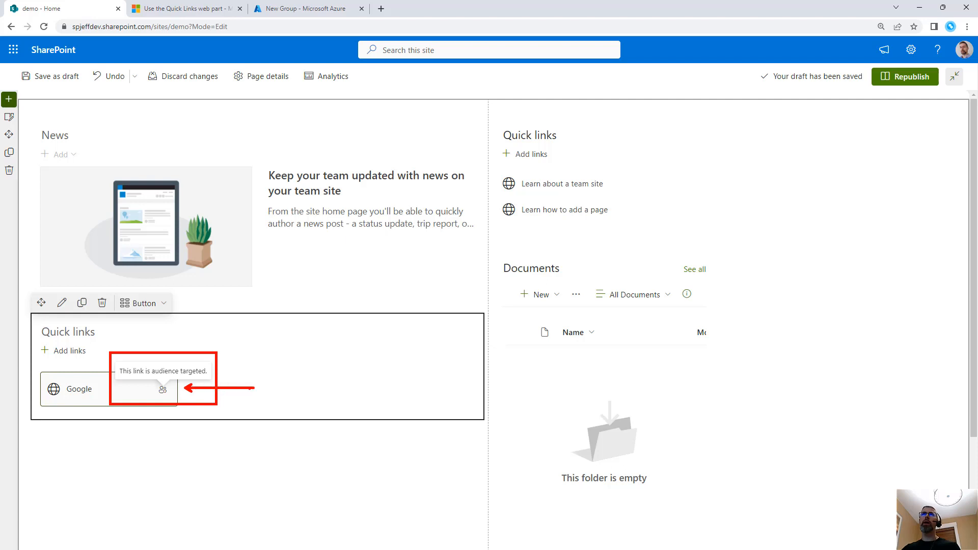
{"action": "left_click_drag", "start_coordinate": [164, 398], "coordinate": [175, 399]}
{"action": "key", "text": "Escape"}
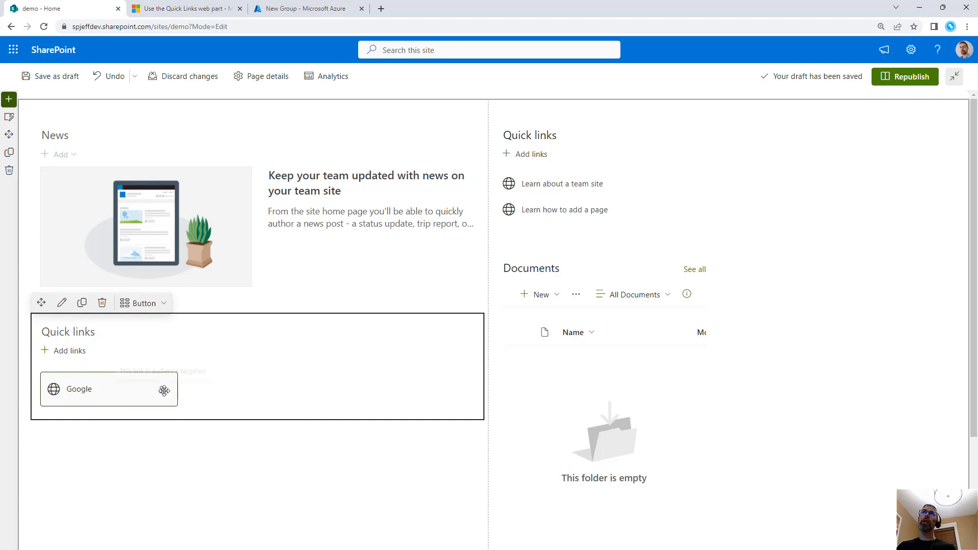
{"action": "left_click", "coordinate": [70, 351]}
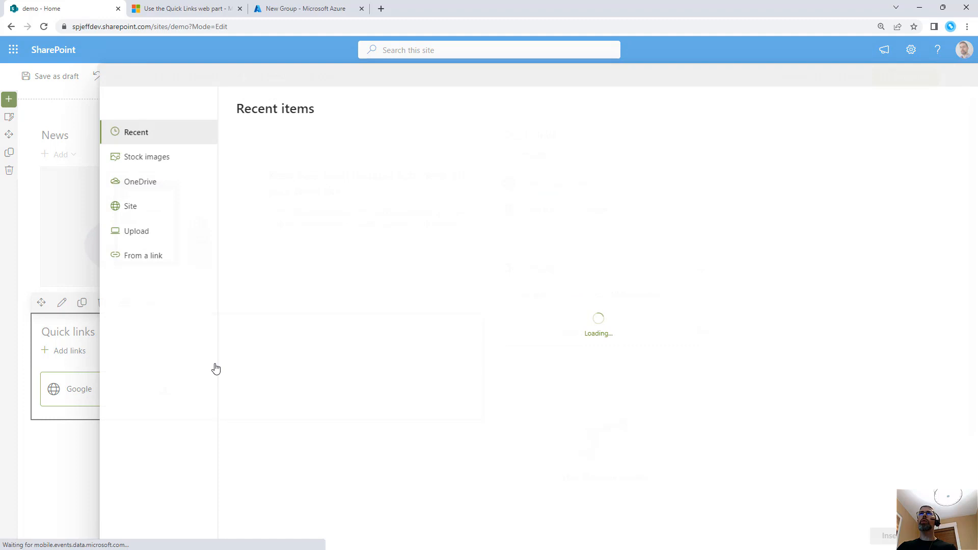
{"action": "left_click", "coordinate": [168, 258]}
{"action": "type", "text": "www."}
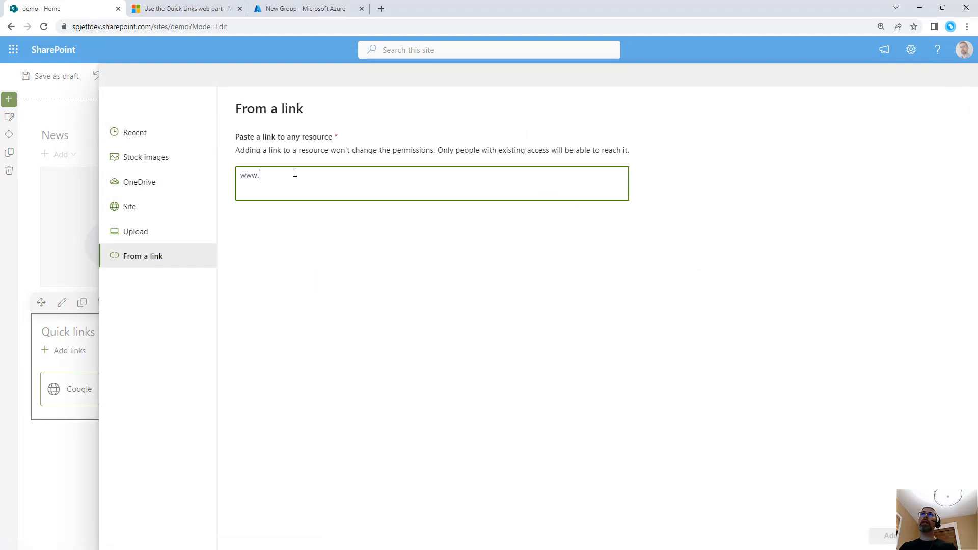
{"action": "type", "text": "google.com"}
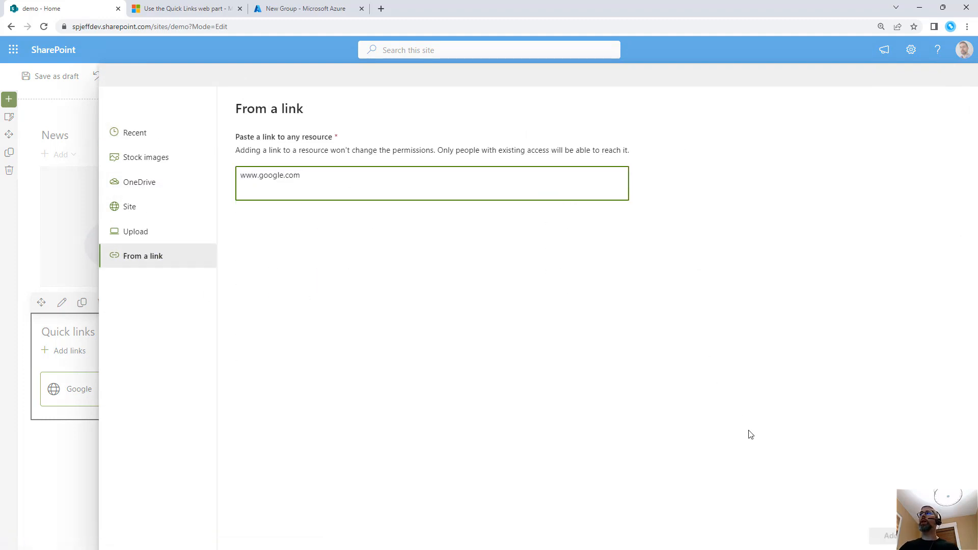
{"action": "left_click", "coordinate": [889, 536]}
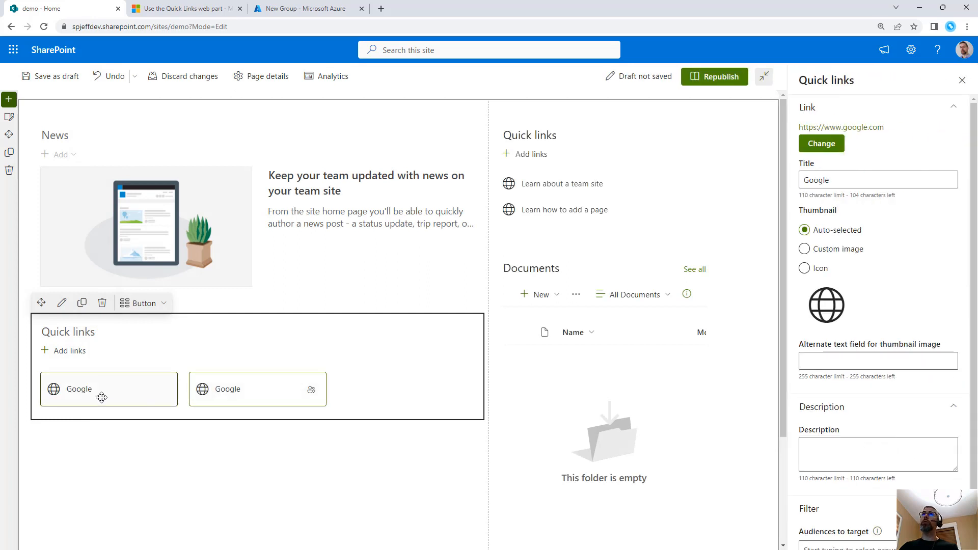
{"action": "type", "text": "Everybody"}
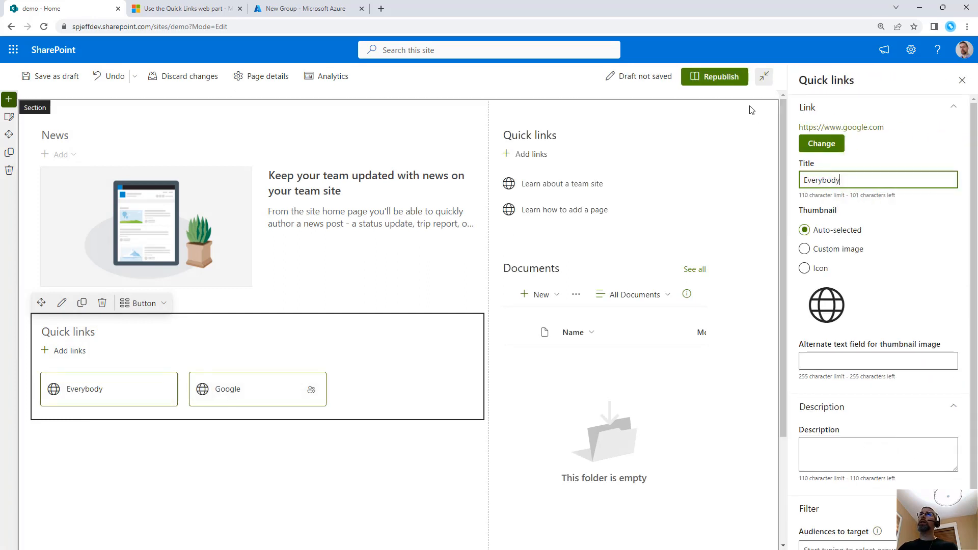
Compare the audience indicators and target audience settings of the Everybody and Google quick links
{"action": "left_click_drag", "start_coordinate": [143, 381], "coordinate": [176, 402]}
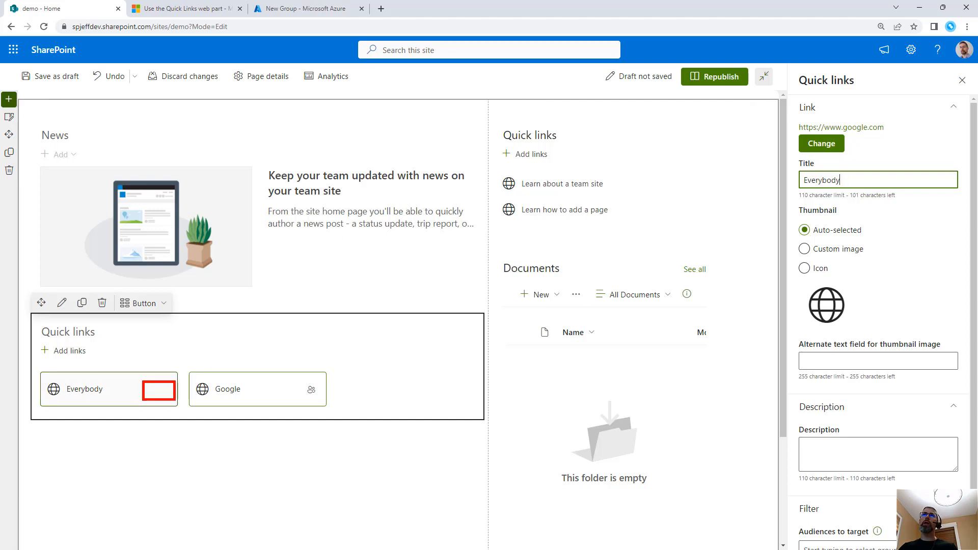
{"action": "left_click_drag", "start_coordinate": [291, 377], "coordinate": [329, 404]}
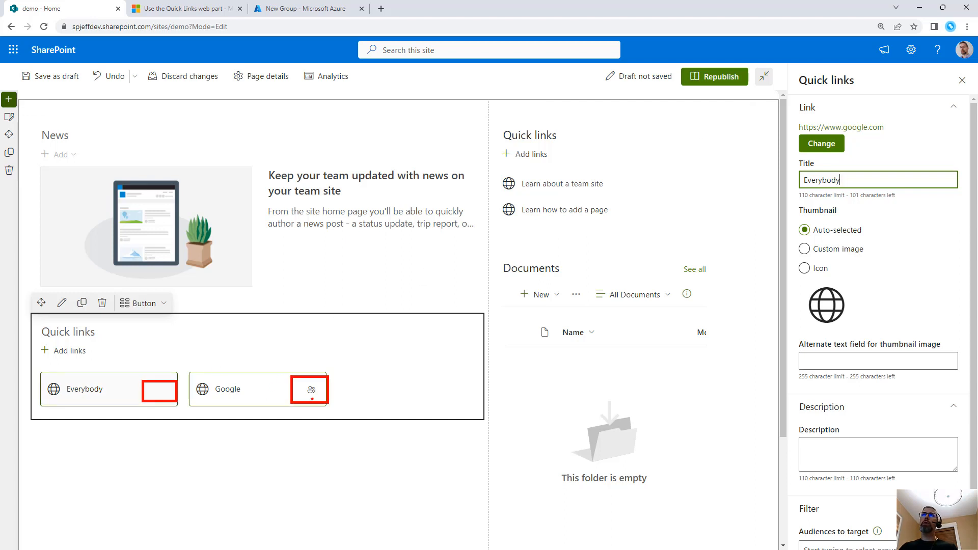
{"action": "left_click_drag", "start_coordinate": [305, 437], "coordinate": [312, 400]}
{"action": "type", "text": "target"}
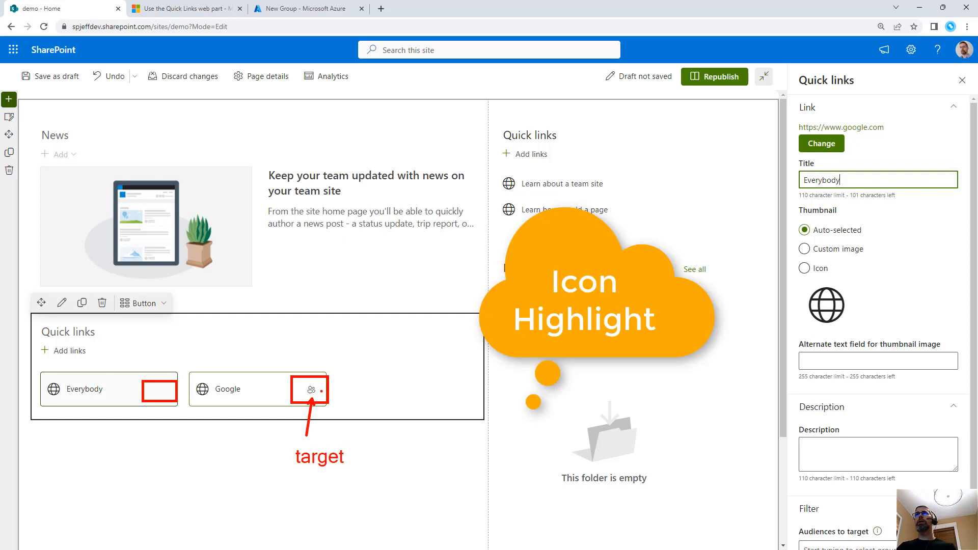
{"action": "key", "text": "Escape"}
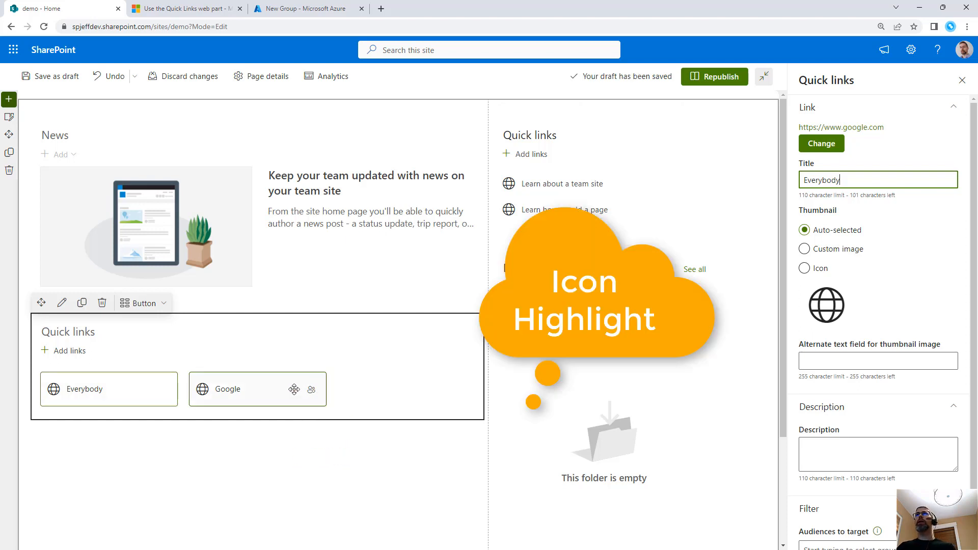
{"action": "left_click", "coordinate": [293, 391]}
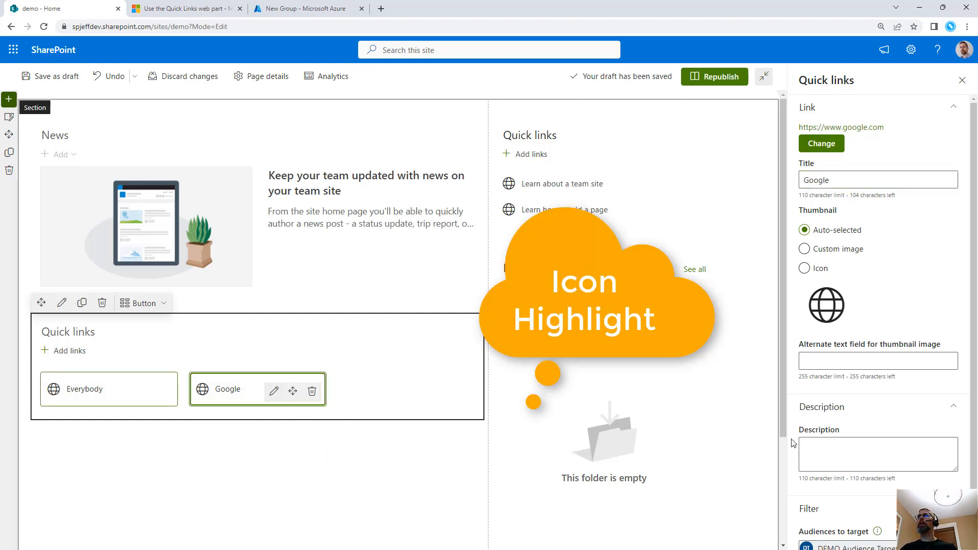
{"action": "scroll", "coordinate": [853, 461], "scroll_direction": "down", "scroll_amount": 1}
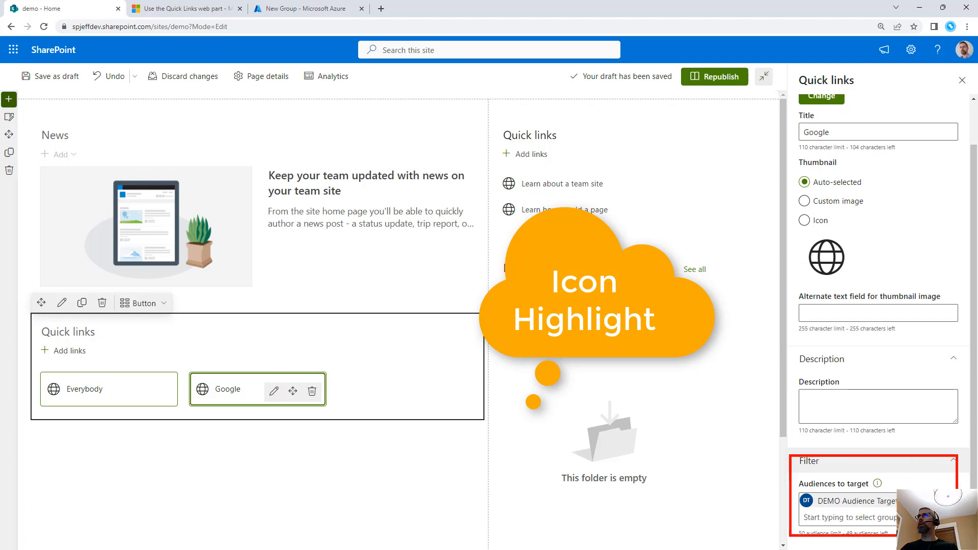
{"action": "left_click", "coordinate": [145, 391]}
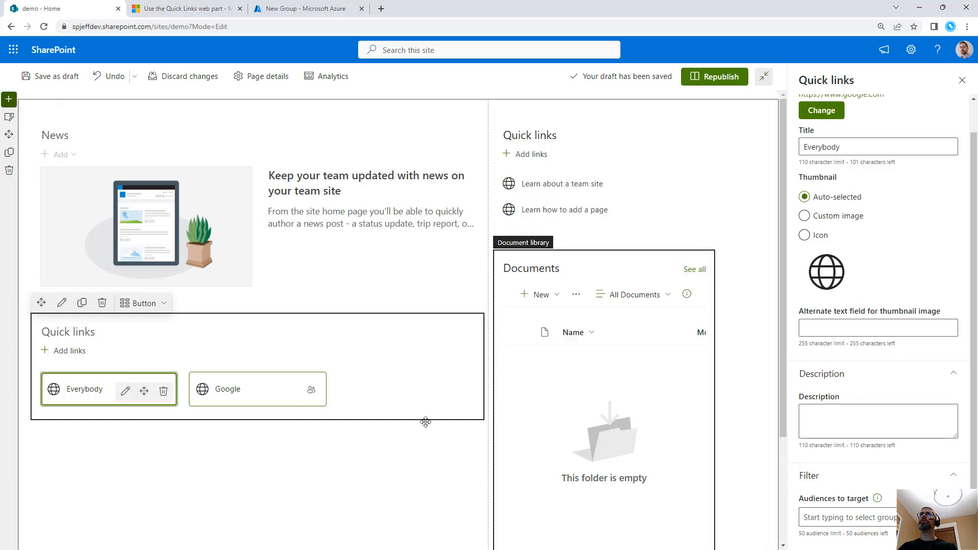
Leave the Everybody link's properties and republish the demo page
{"action": "left_click", "coordinate": [382, 446]}
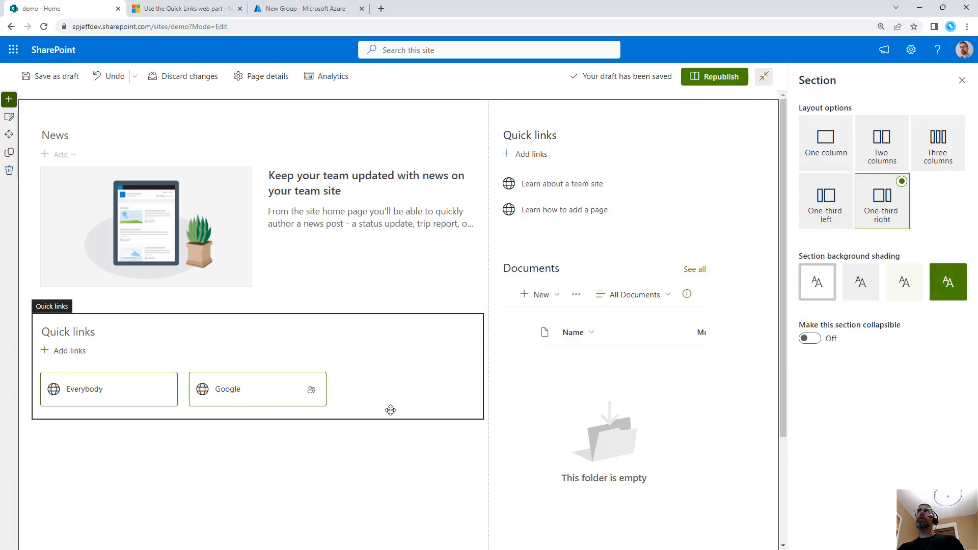
{"action": "left_click", "coordinate": [710, 77]}
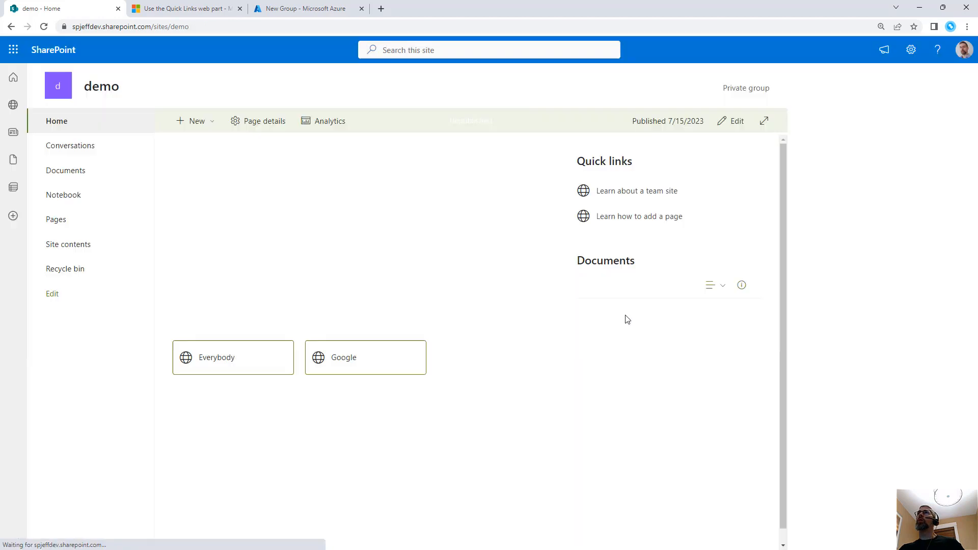